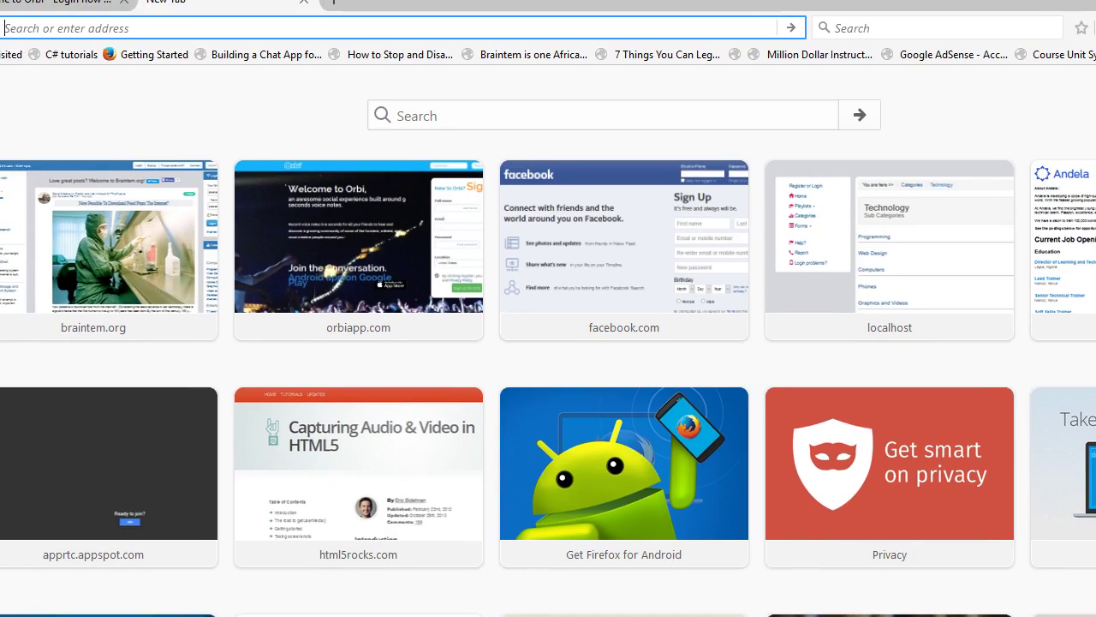
- In a new Firefox tab, load the Orbi website at orbiapp.com
click(94, 4)
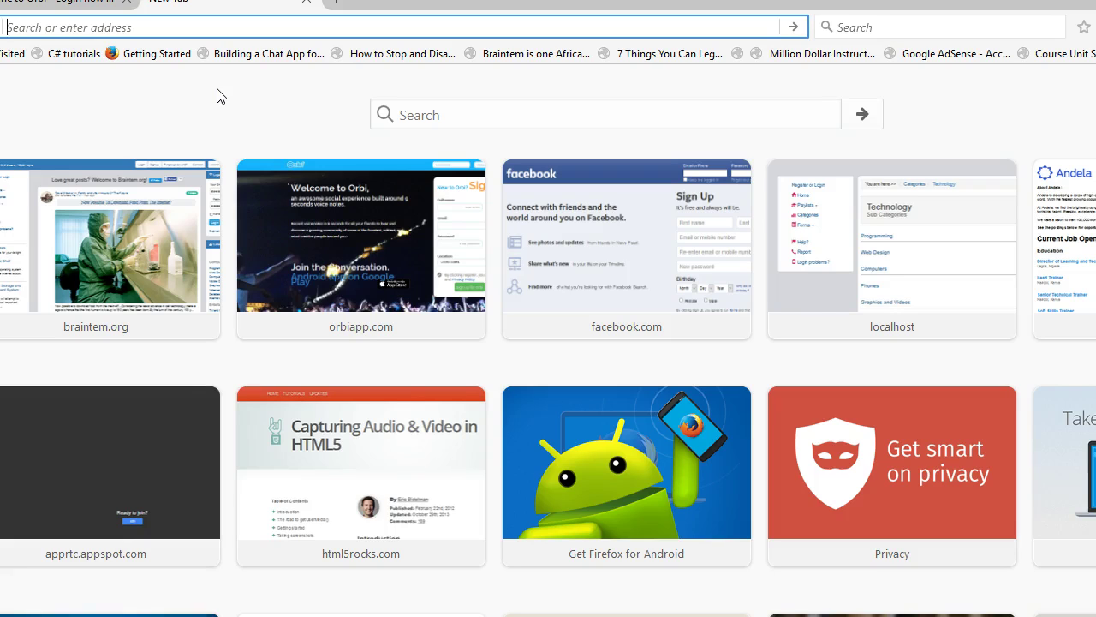
text(bra)
key(Escape)
key(Escape)
text(orbiapp.com/)
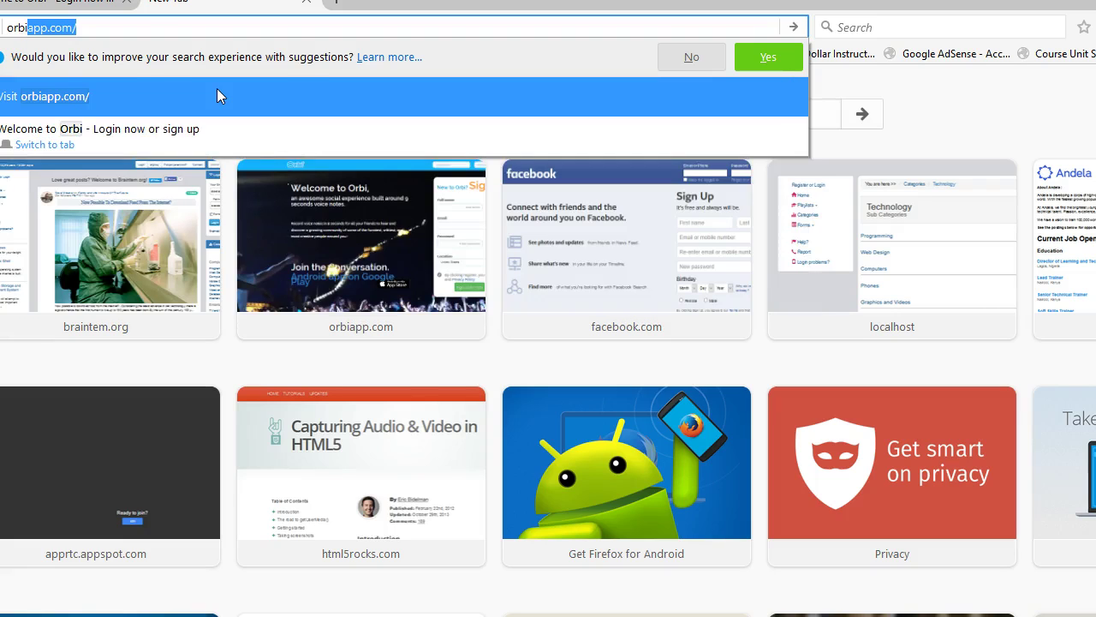
key(Return)
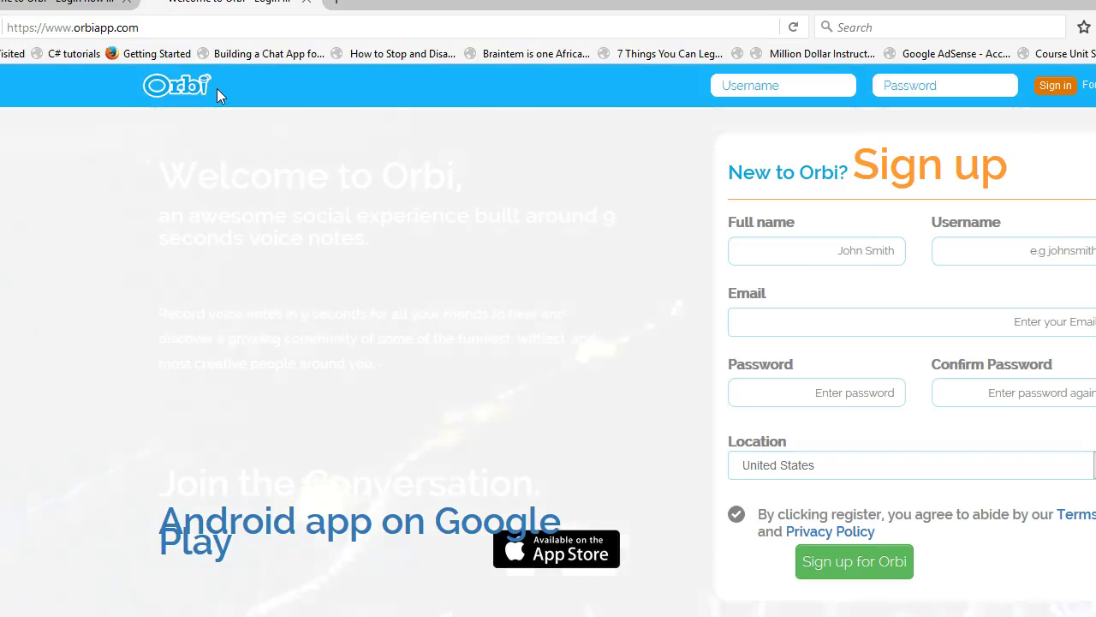
drag(146, 28, 73, 28)
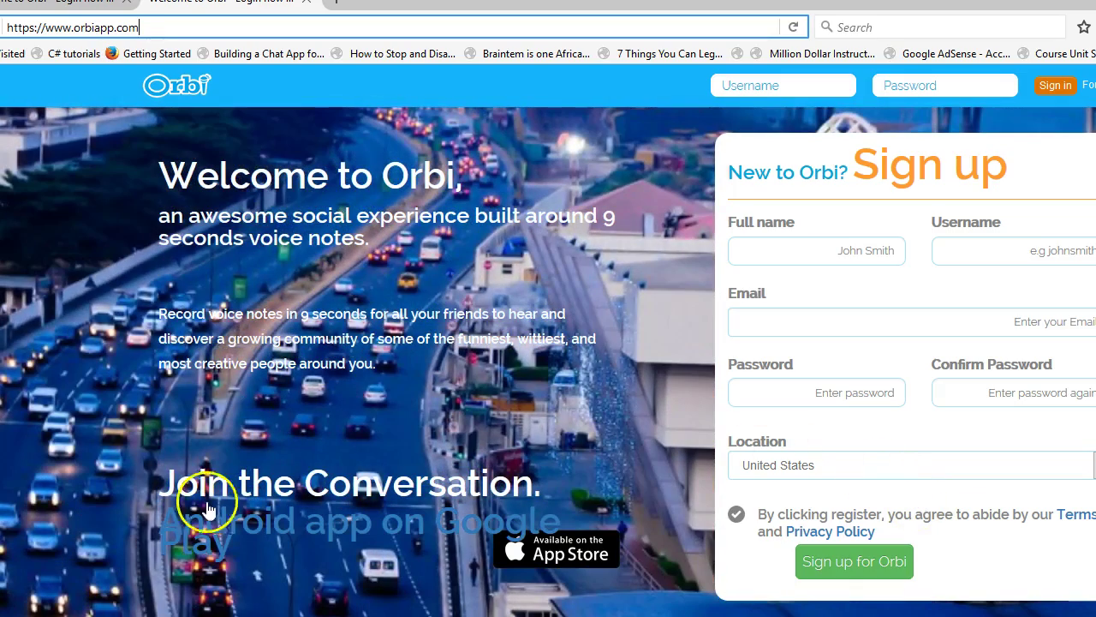
click(343, 215)
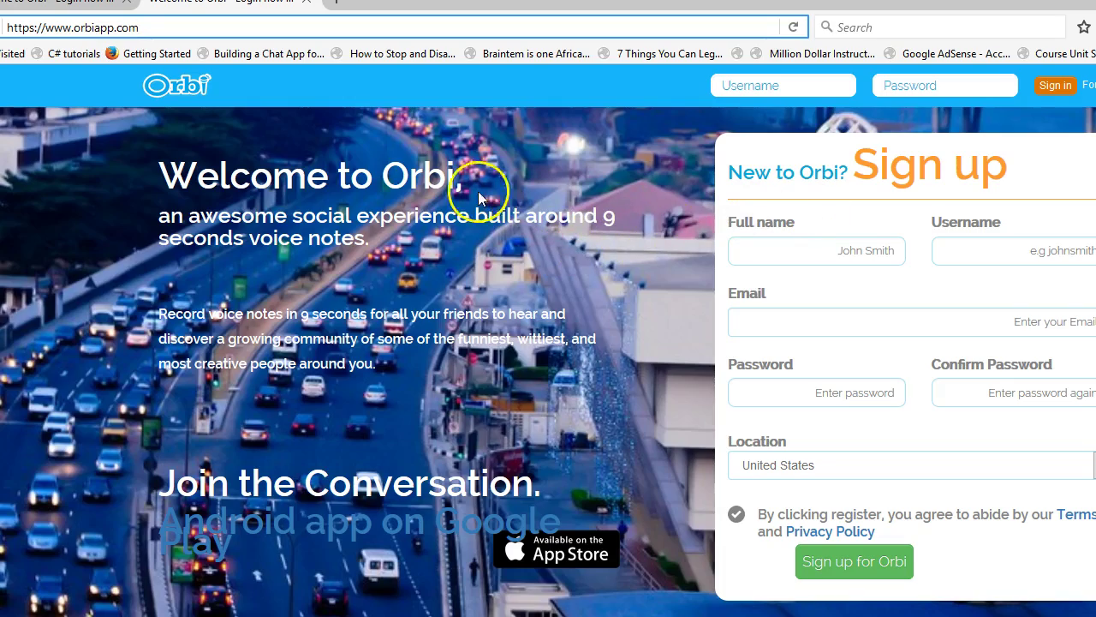
drag(461, 183, 456, 182)
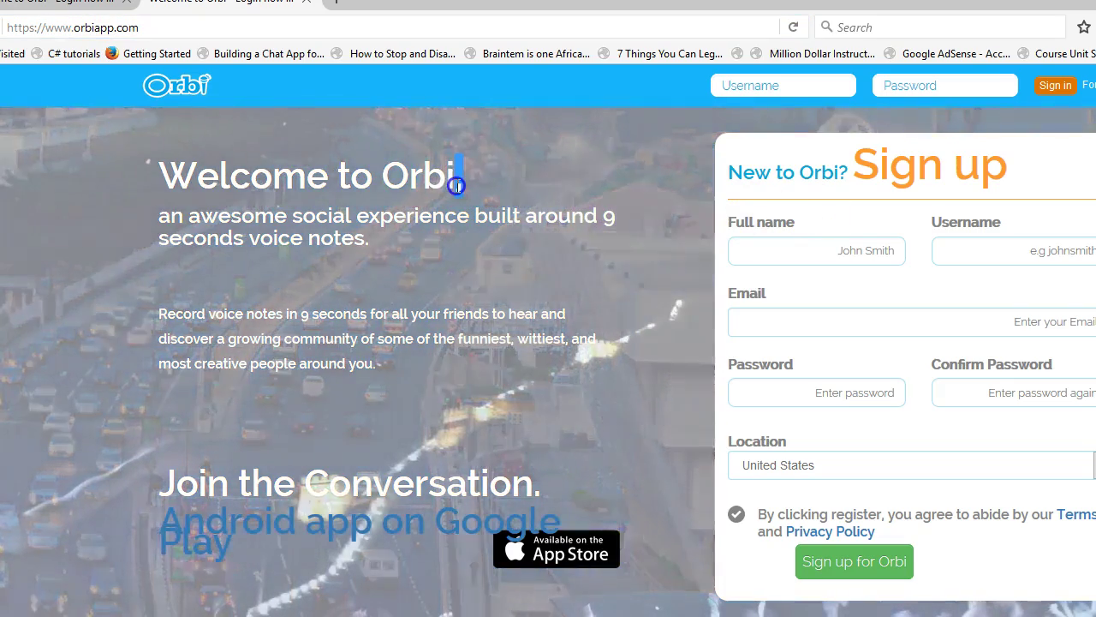
click(462, 215)
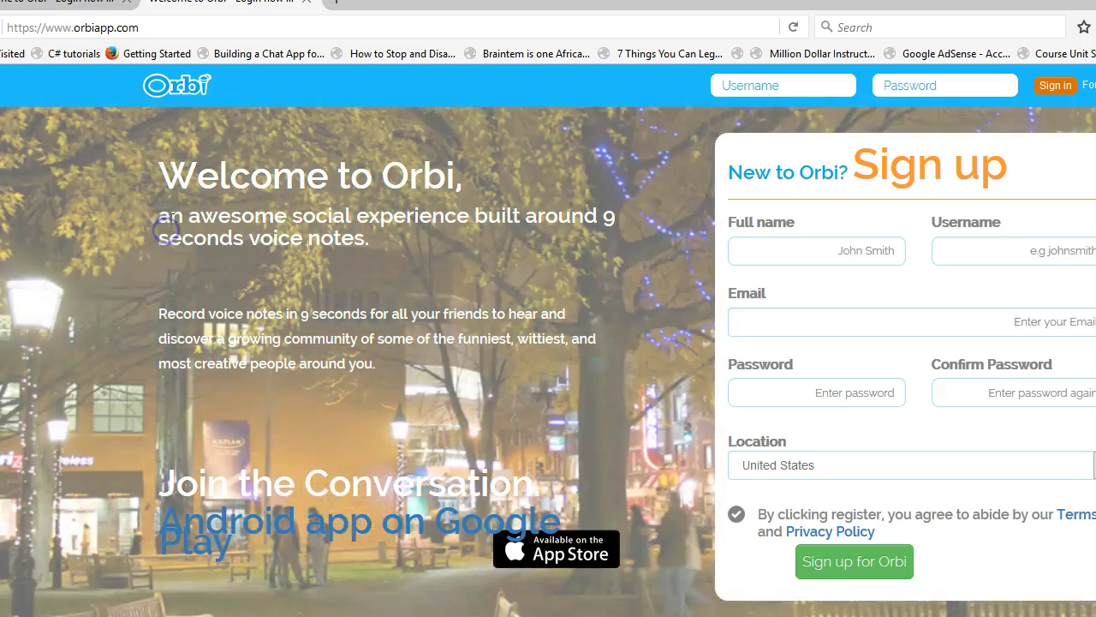
drag(172, 219, 160, 214)
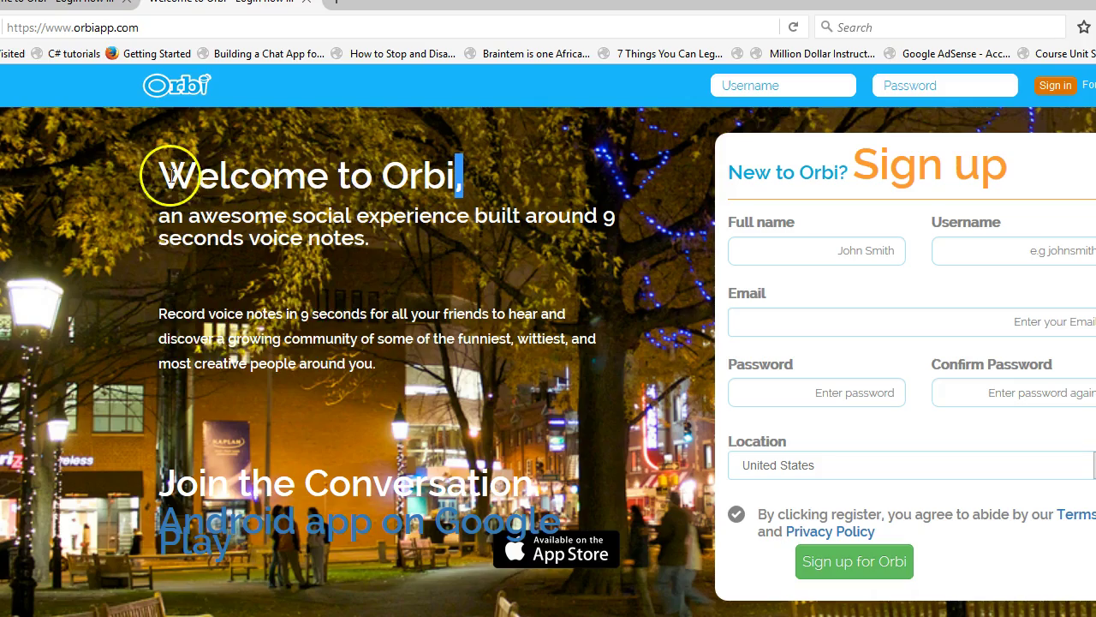
drag(171, 175, 428, 176)
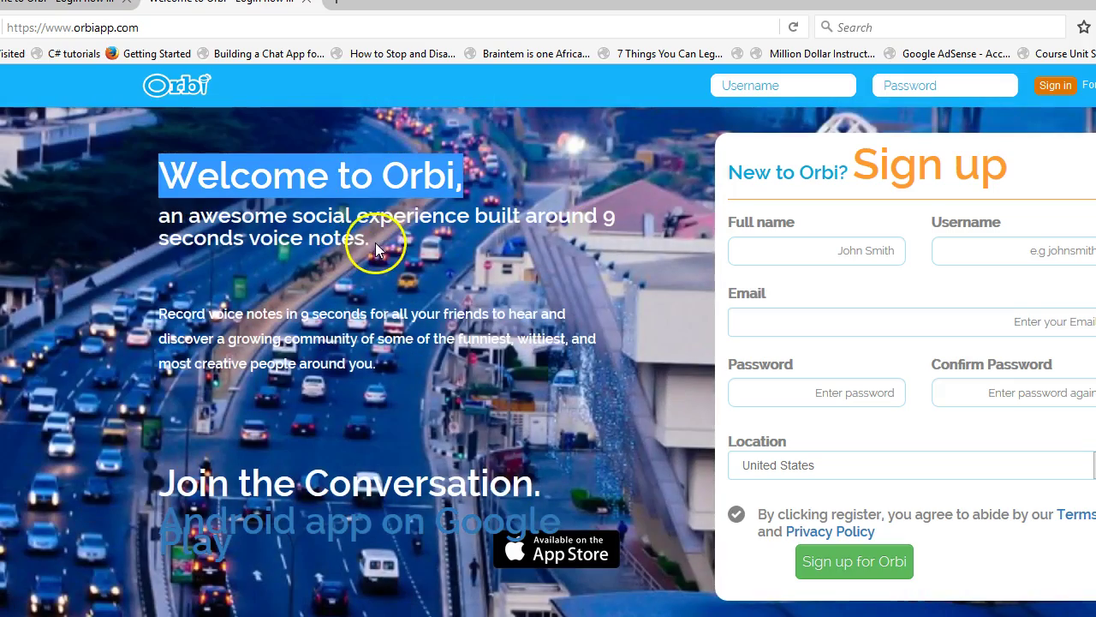
click(375, 242)
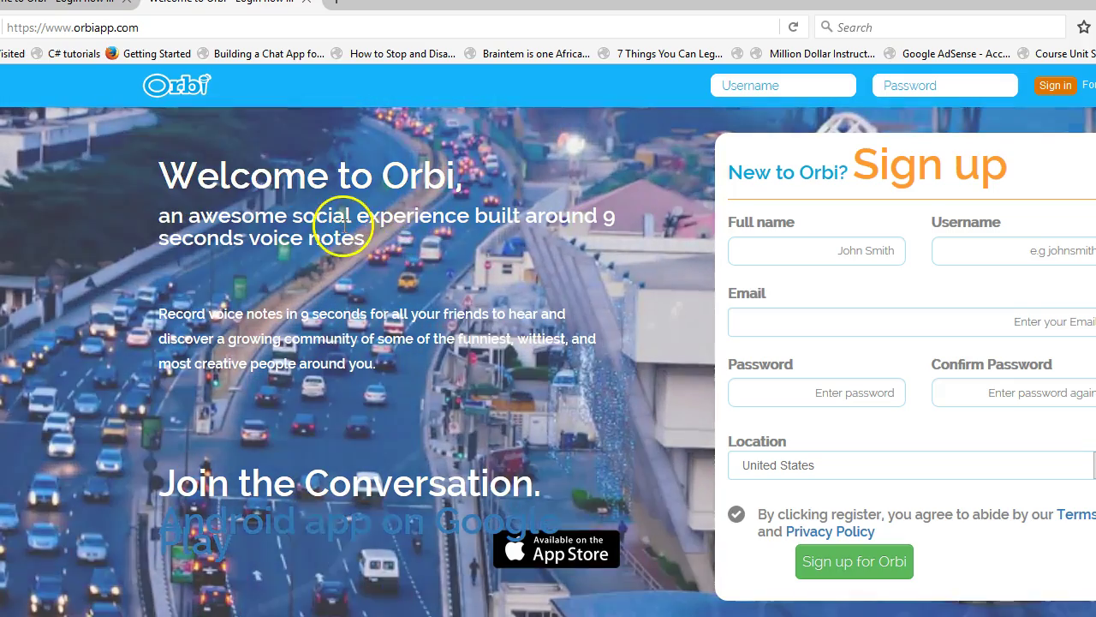
click(358, 219)
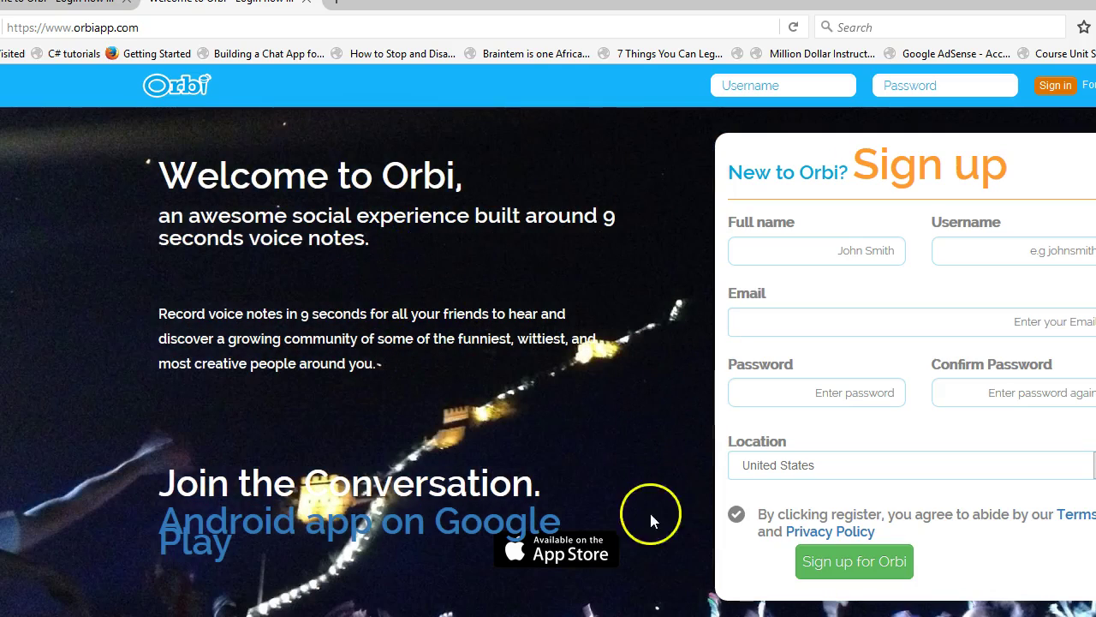
click(346, 202)
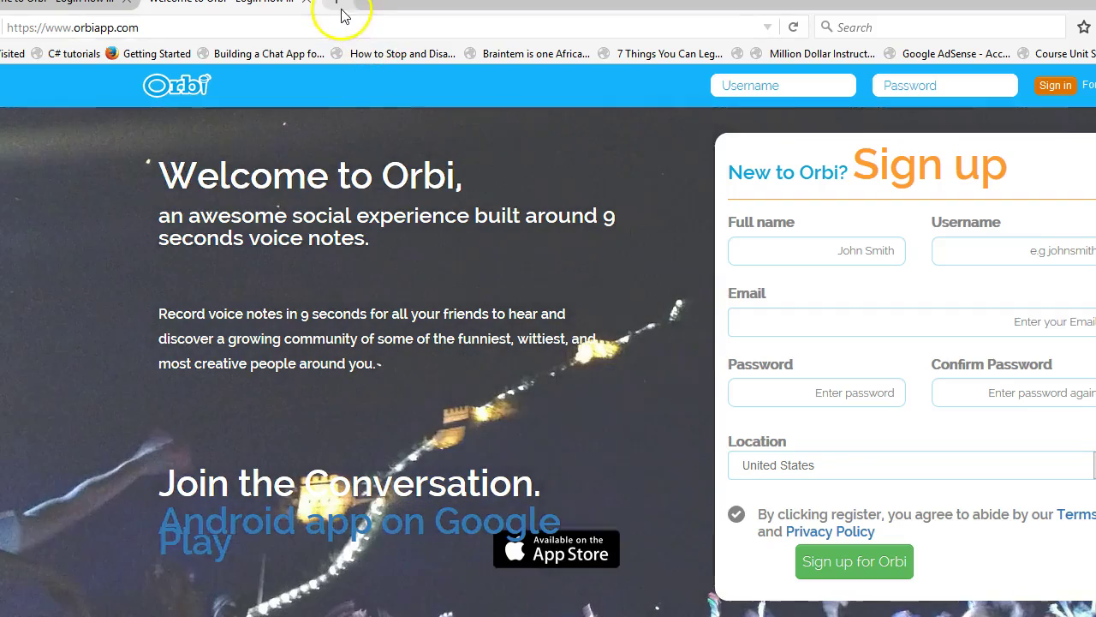
- Load facebook.com in a second tab, then switch back to the Orbi tab
click(342, 5)
text(f)
key(Return)
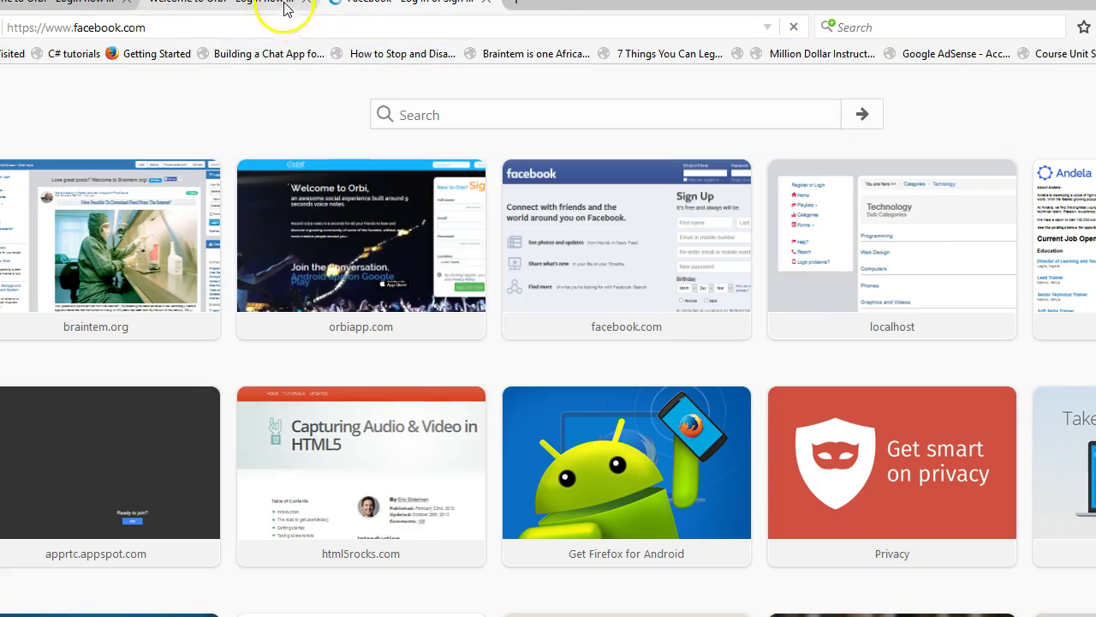
click(227, 3)
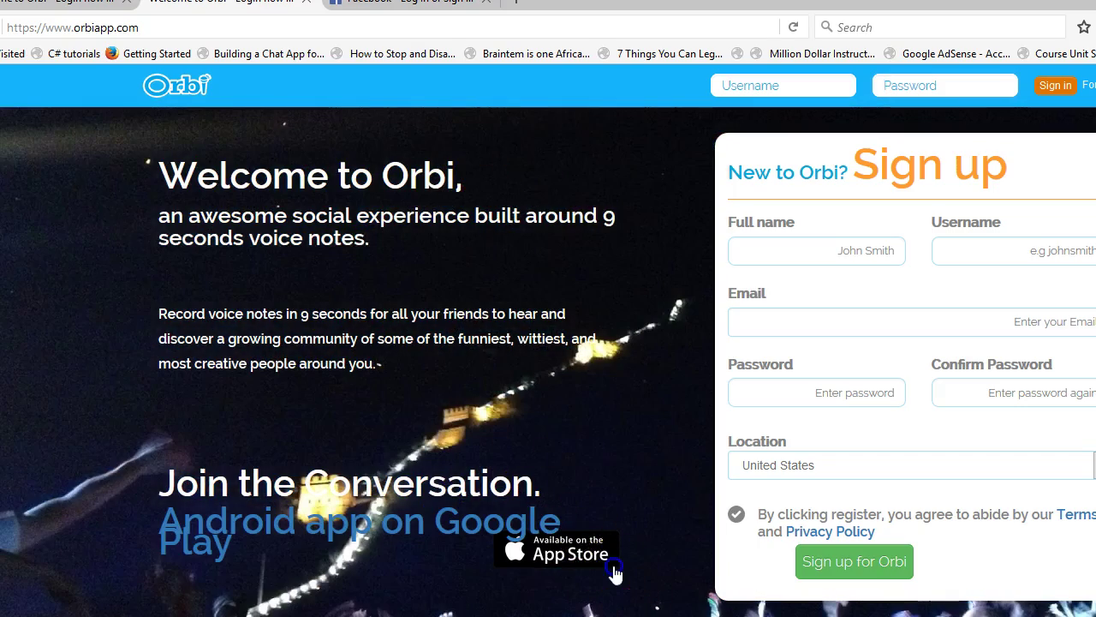
drag(615, 574, 650, 558)
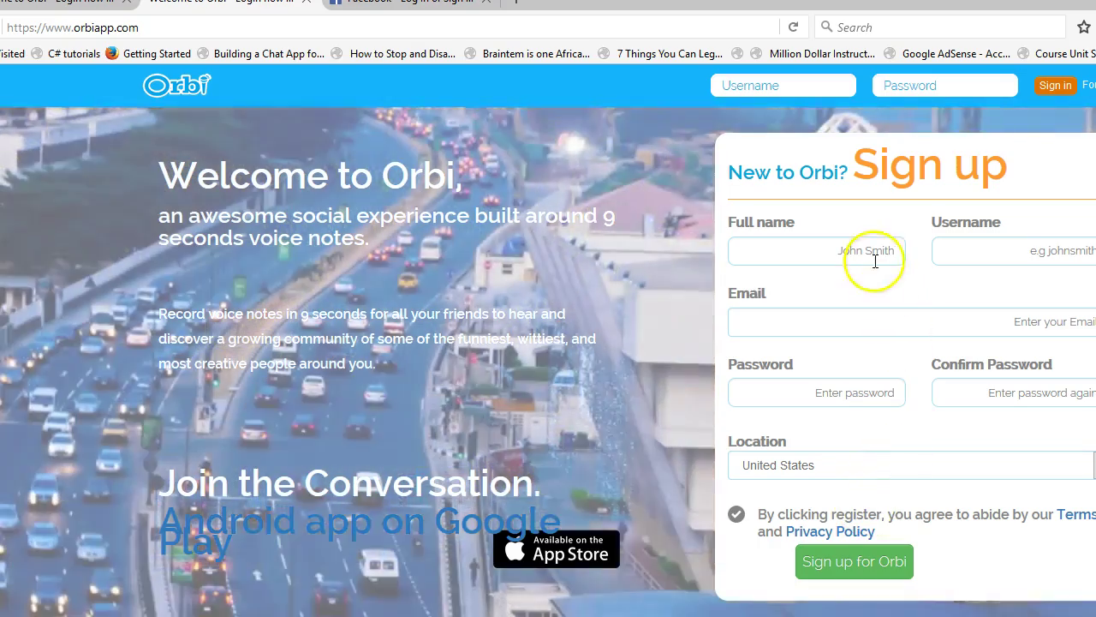
- Start filling the Full name, Username and Email sign-up fields
click(874, 257)
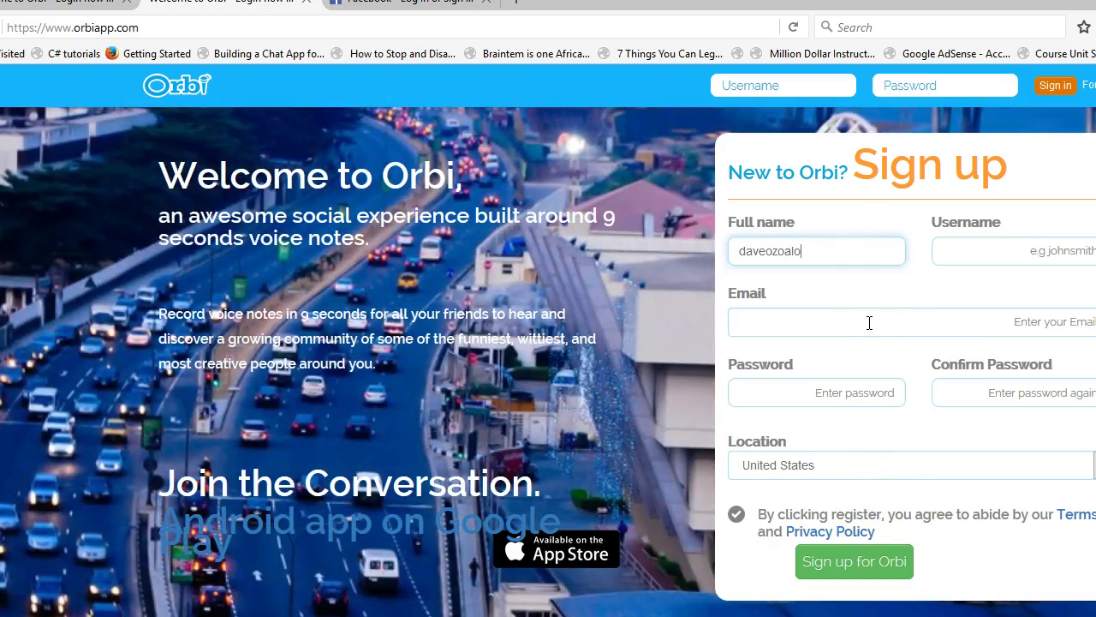
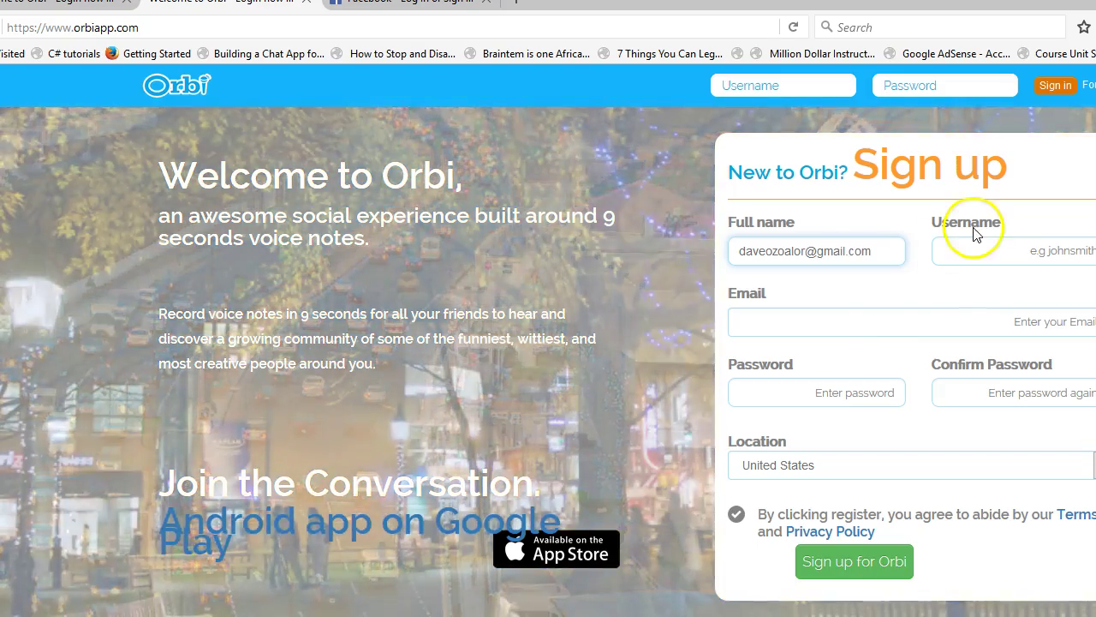
click(976, 246)
text(ba)
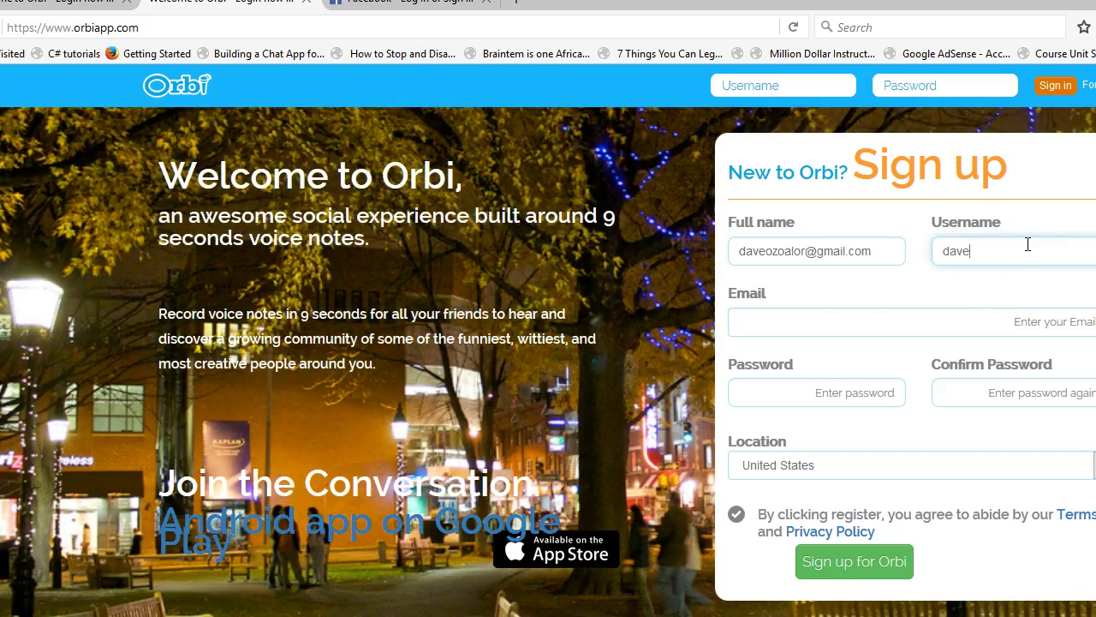
click(921, 315)
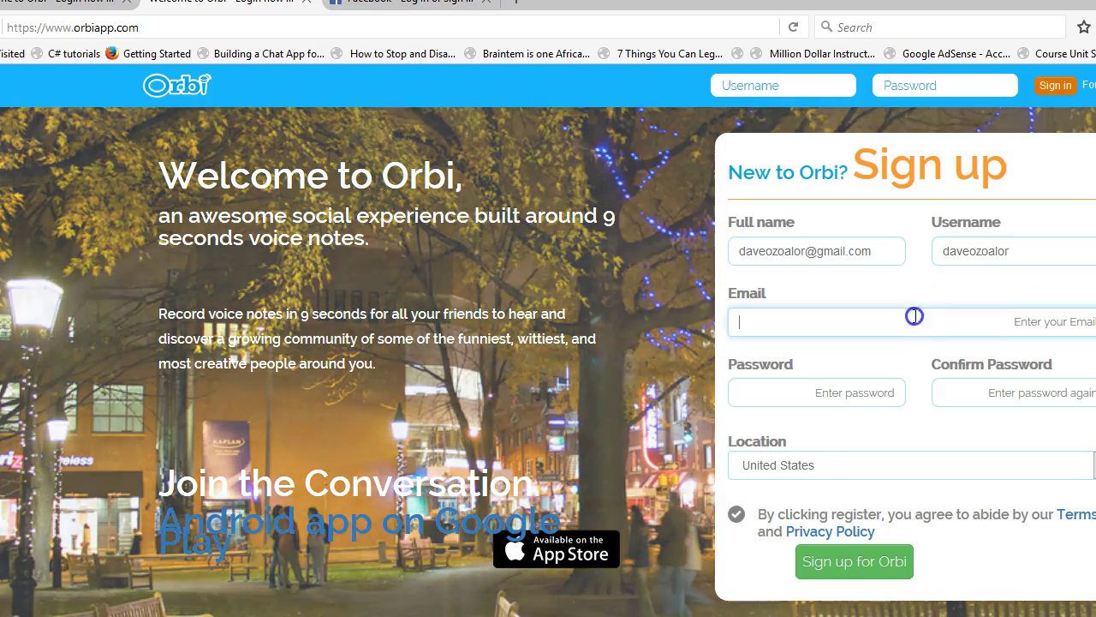
text(dave)
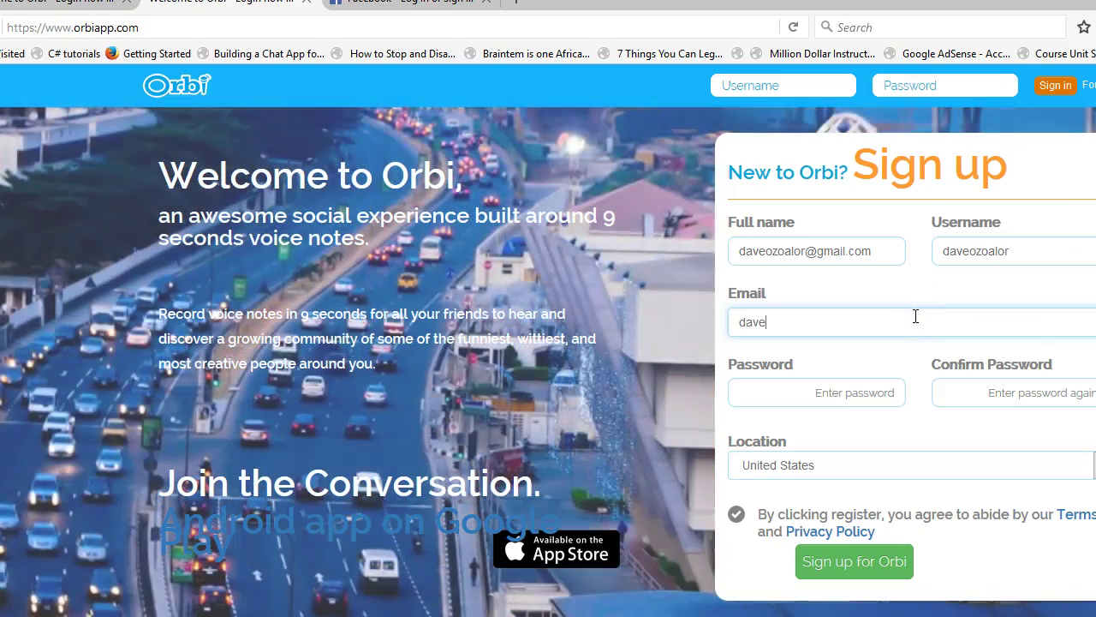
- Move the misplaced e-mail out of Full name, paste the full e-mail, and retype the name
drag(876, 253, 743, 249)
key(ctrl+c)
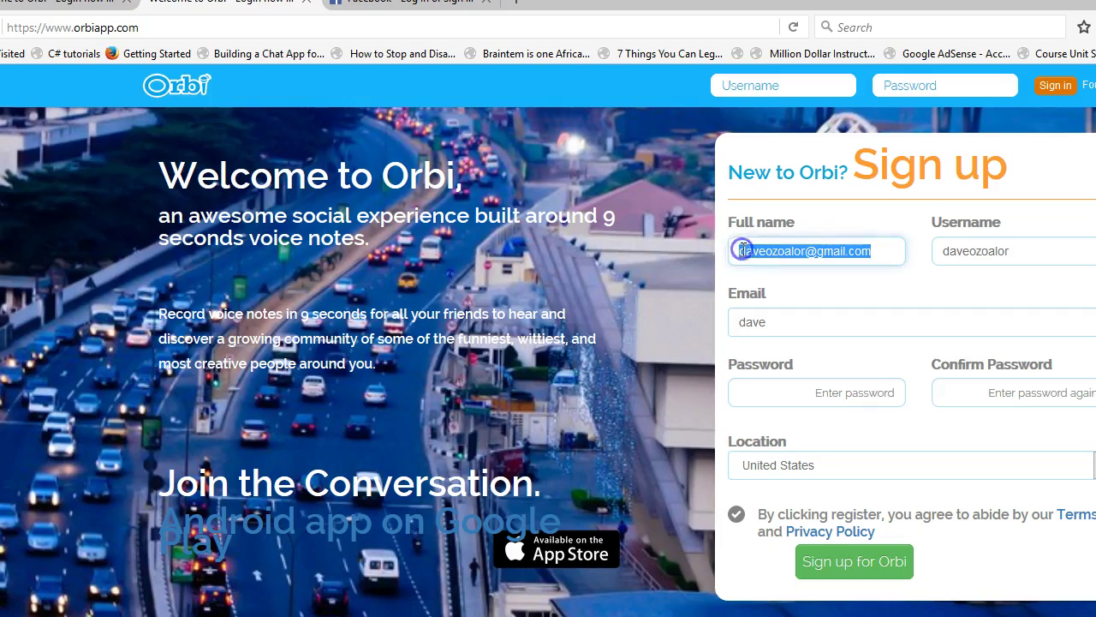
key(BackSpace)
double_click(754, 322)
key(ctrl+v)
click(829, 248)
text(Davi)
key(BackSpace)
key(BackSpace)
key(BackSpace)
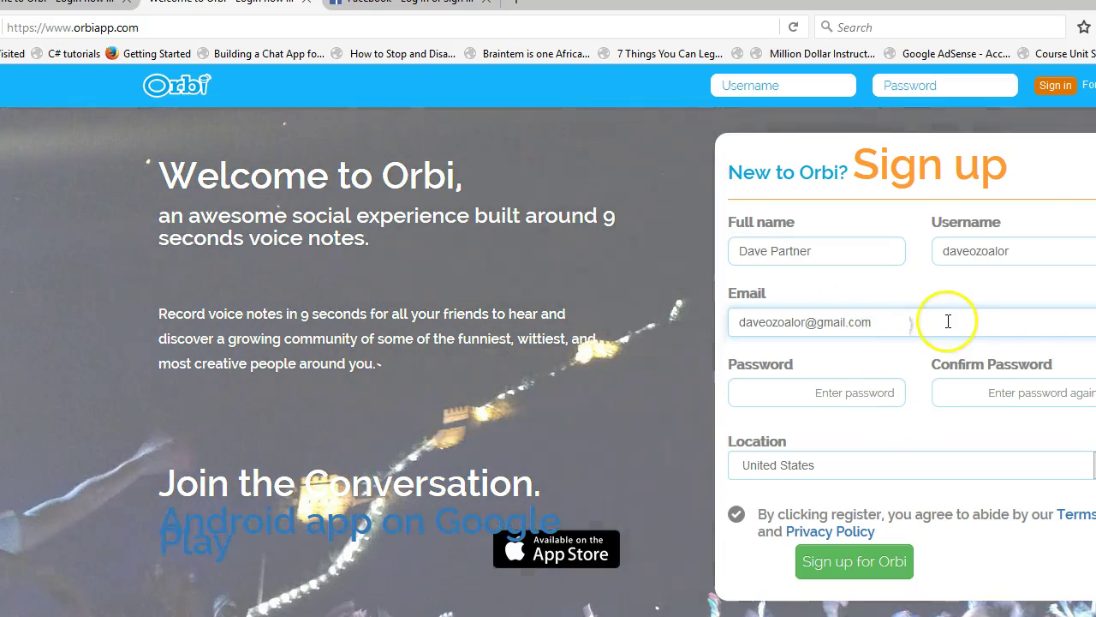
click(908, 309)
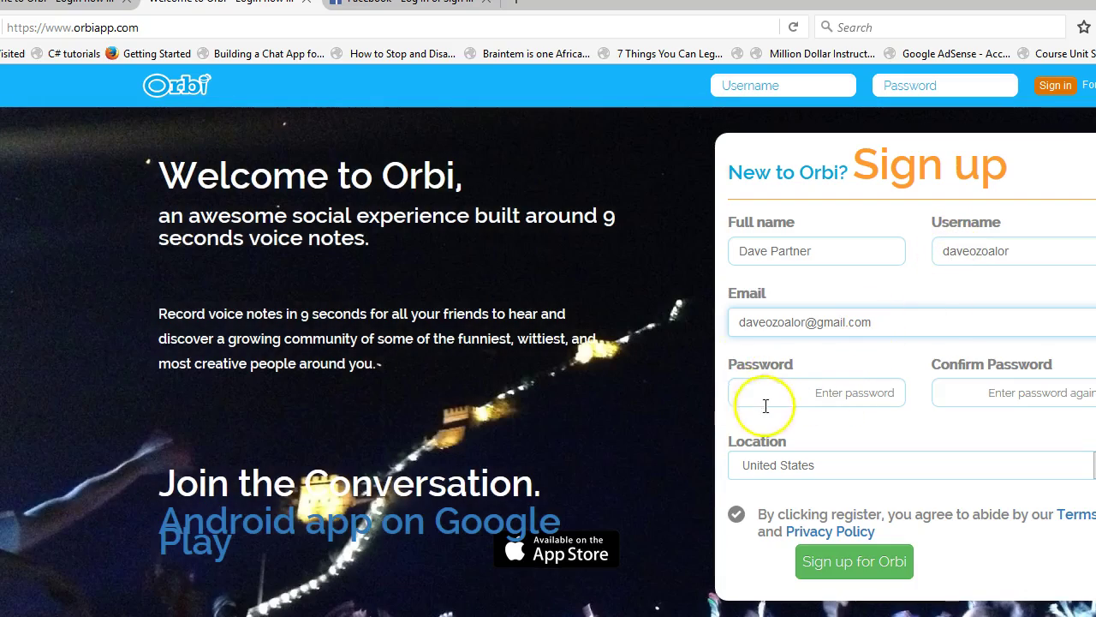
- Enter the account password and begin typing its confirmation
click(775, 390)
text(••••••)
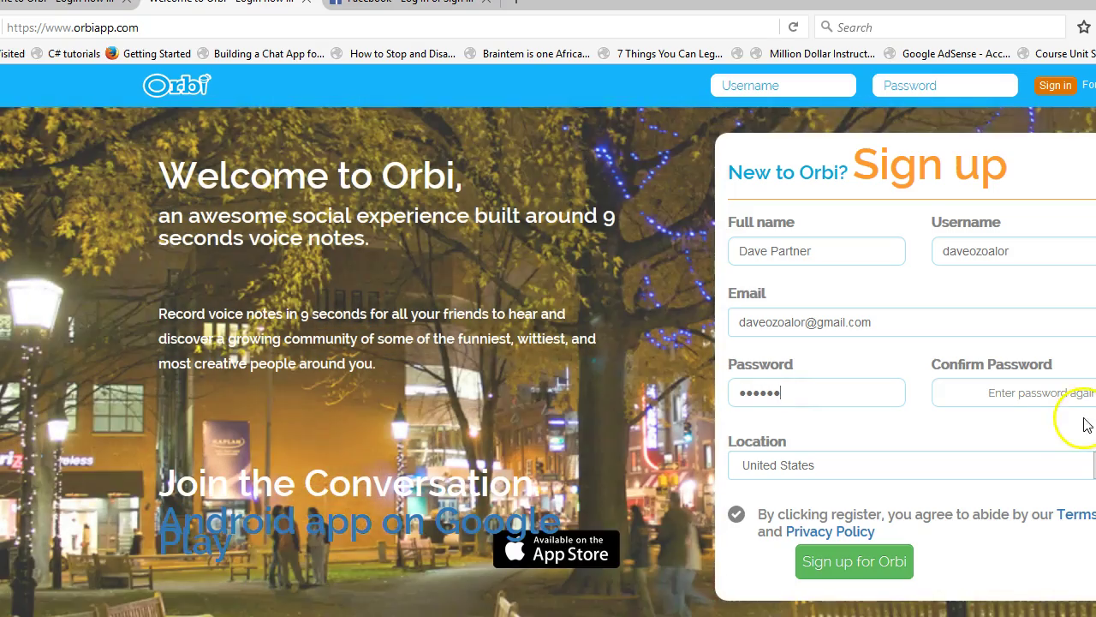
click(1062, 398)
text(••••)
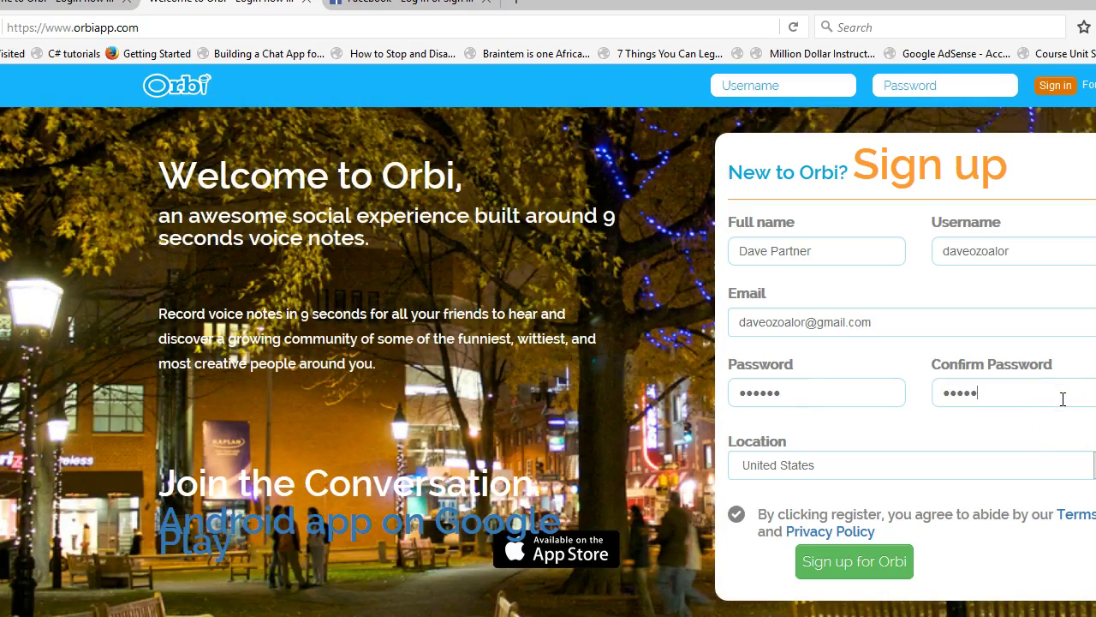
text(••••••)
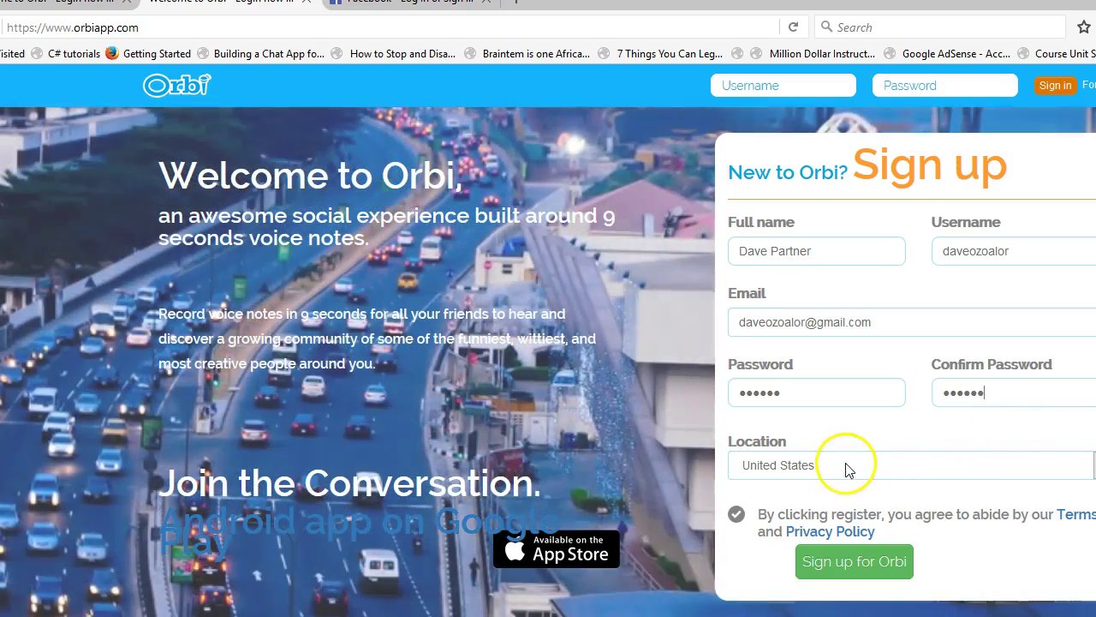
- Set the Location dropdown to Nigeria
click(845, 467)
key(n)
key(n)
key(n)
key(n)
key(n)
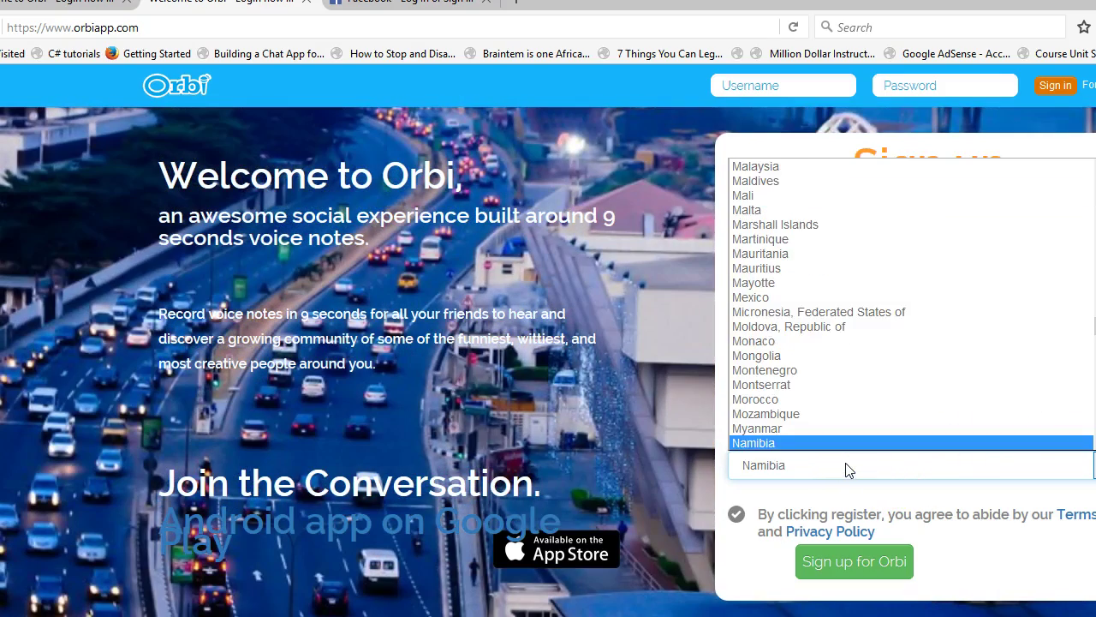
key(n)
key(n)
key(n)
key(n)
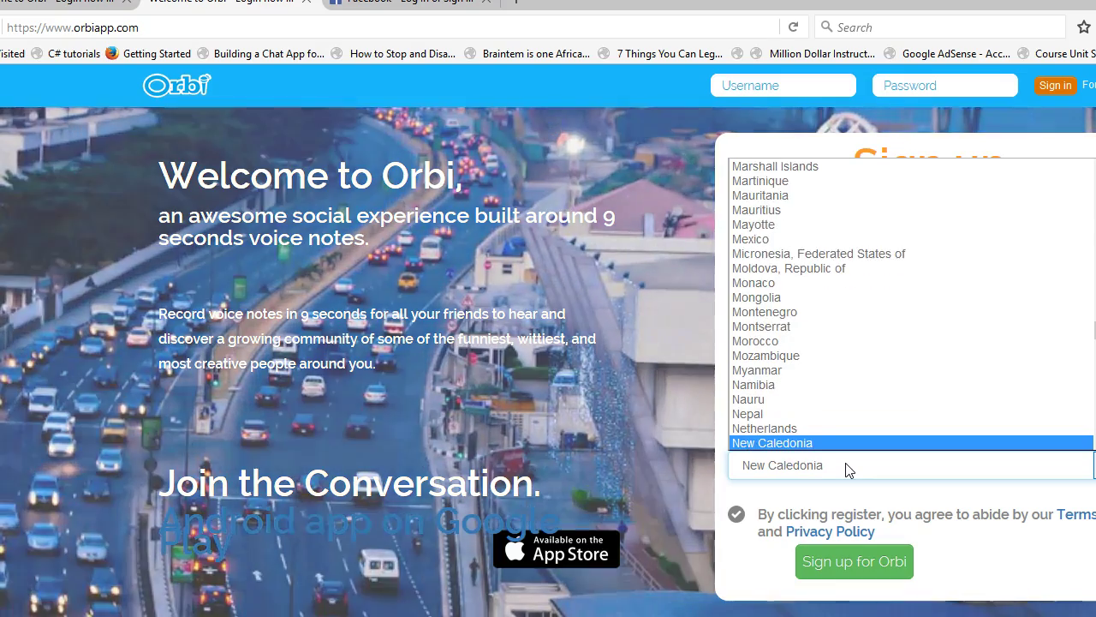
key(n)
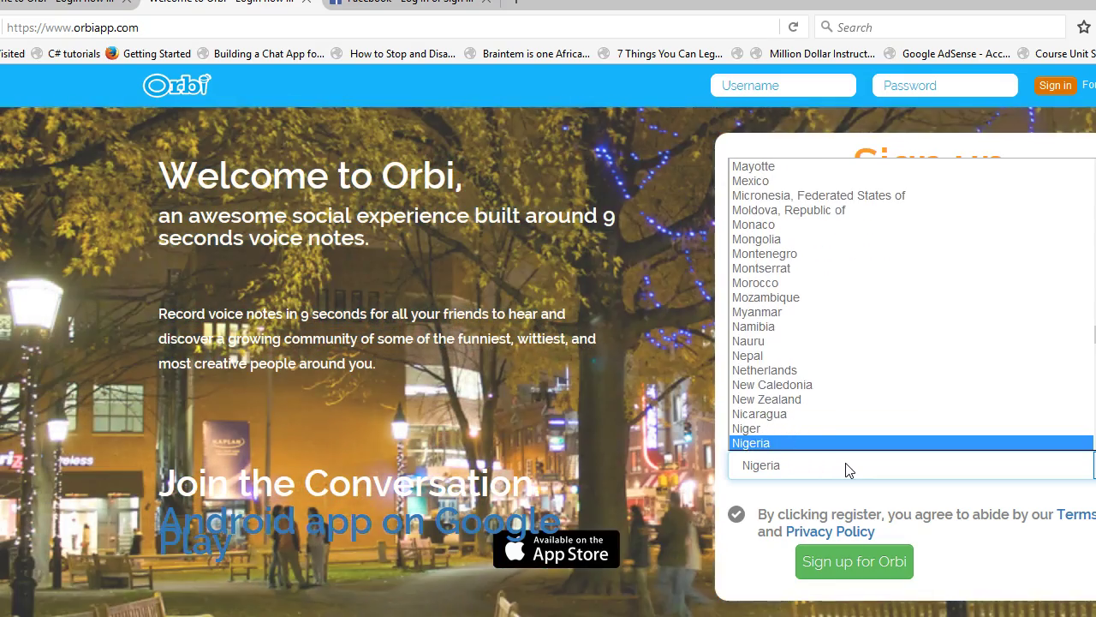
key(Return)
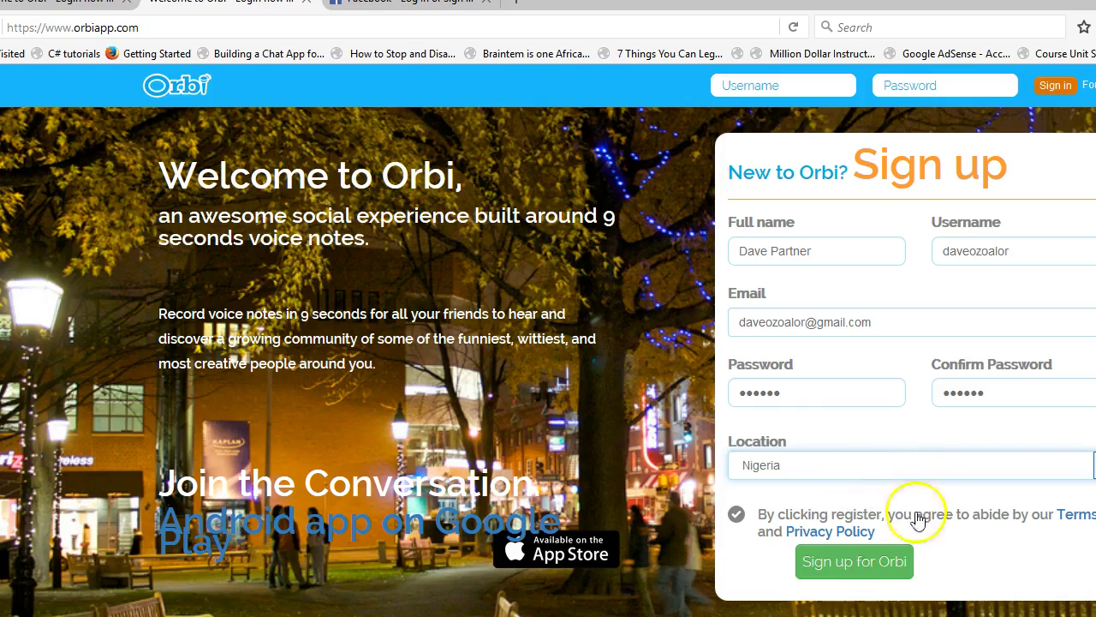
- Accept the terms, submit 'Sign up for Orbi', and let Firefox remember the login
click(736, 518)
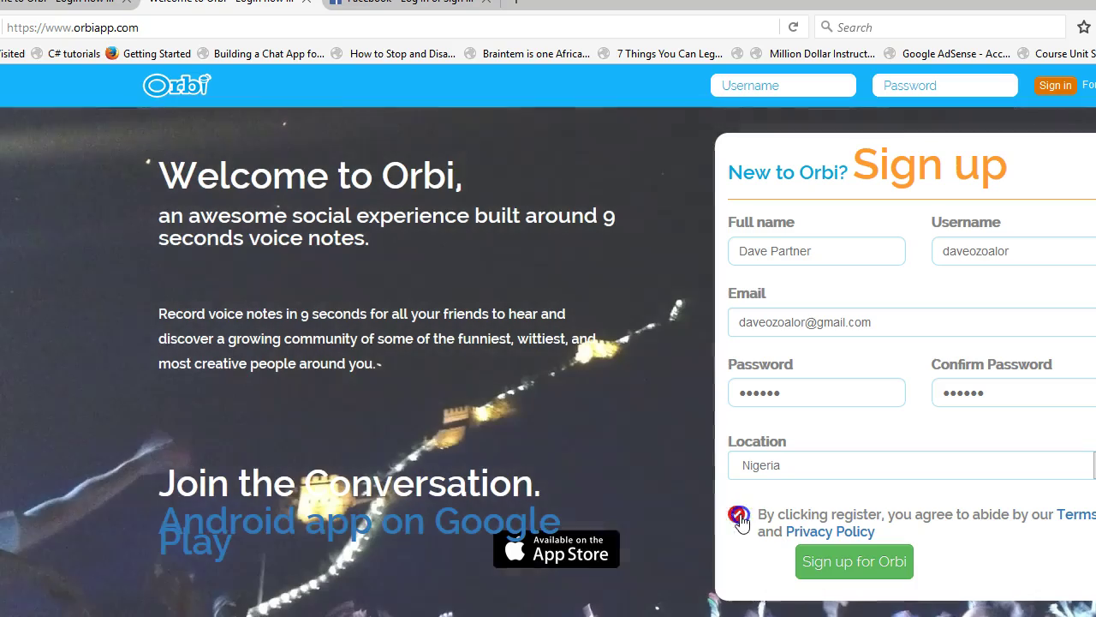
click(738, 517)
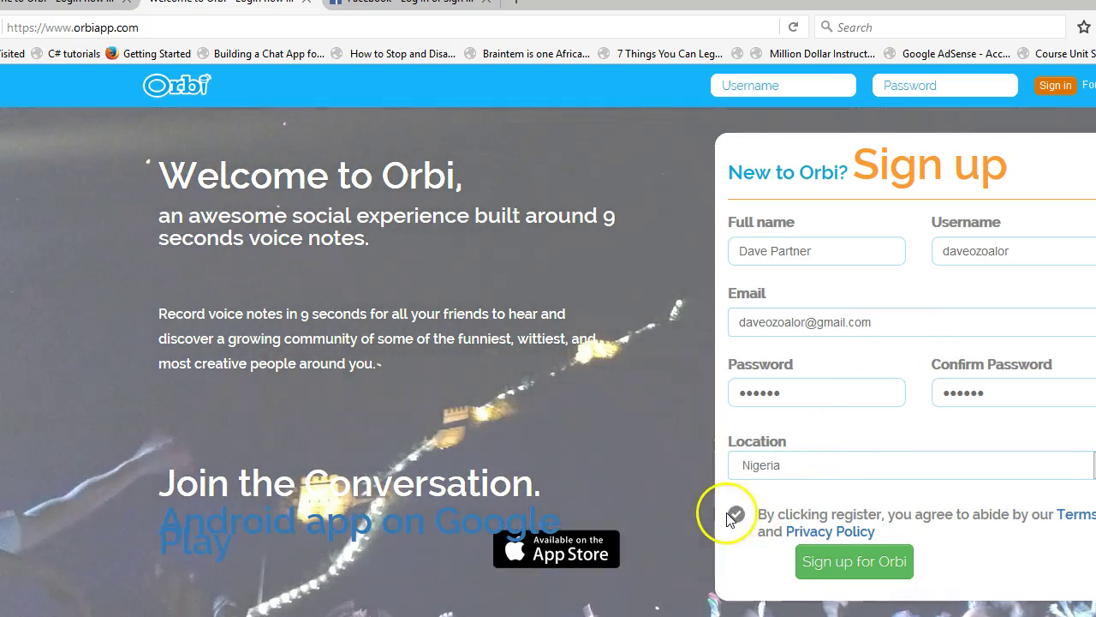
click(737, 518)
click(741, 519)
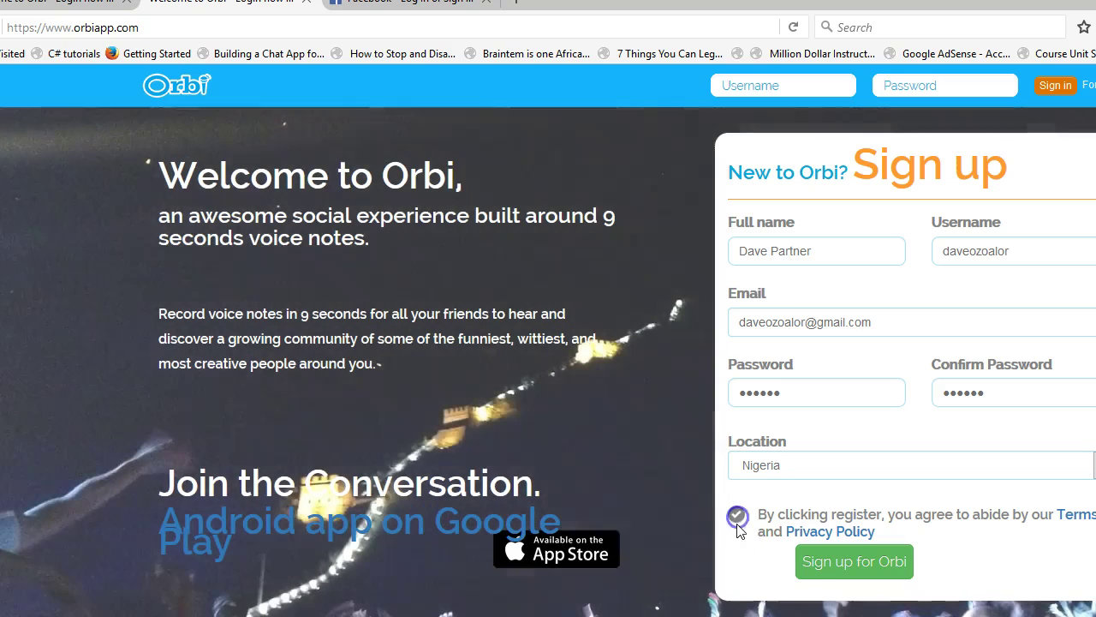
click(854, 568)
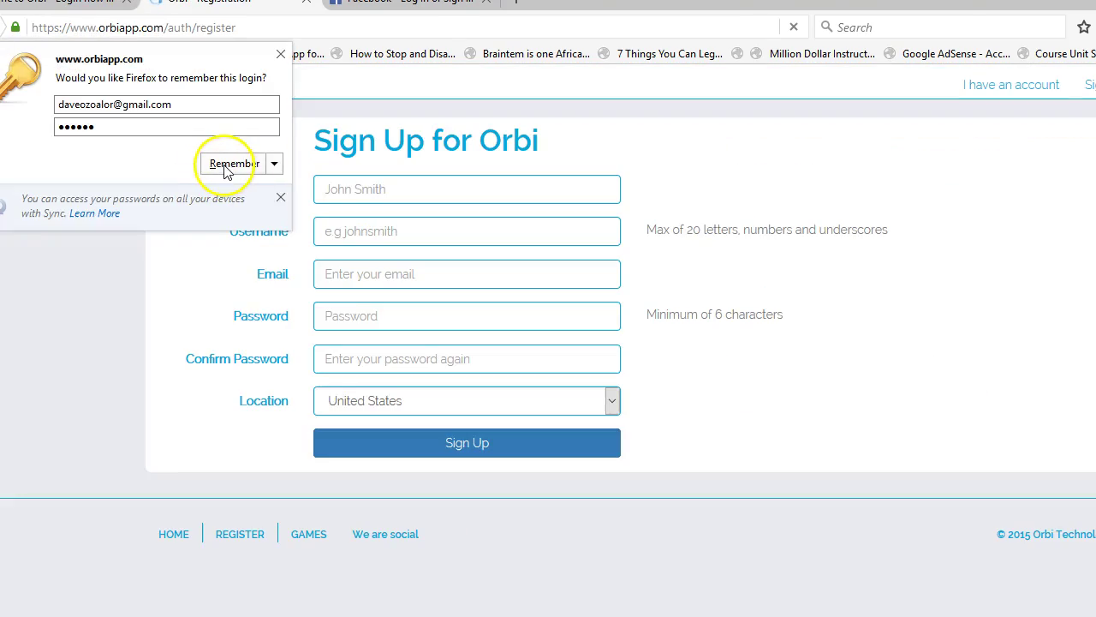
click(227, 167)
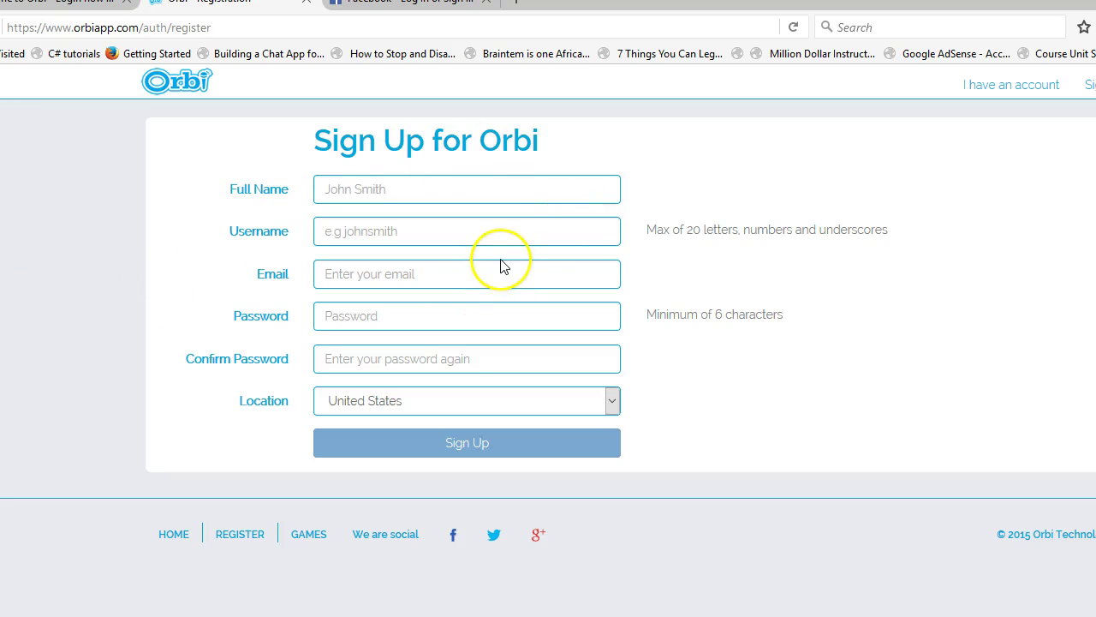
- Fill Full Name, Username and Email from autocomplete and enter the confirmation password
click(412, 196)
text(dave)
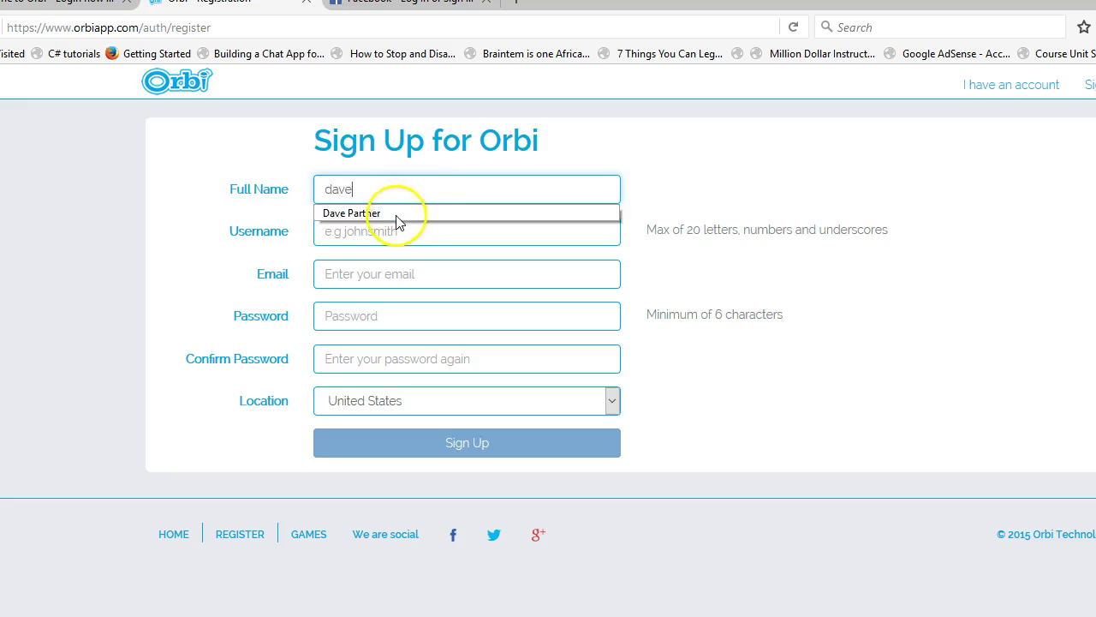
click(396, 214)
click(356, 233)
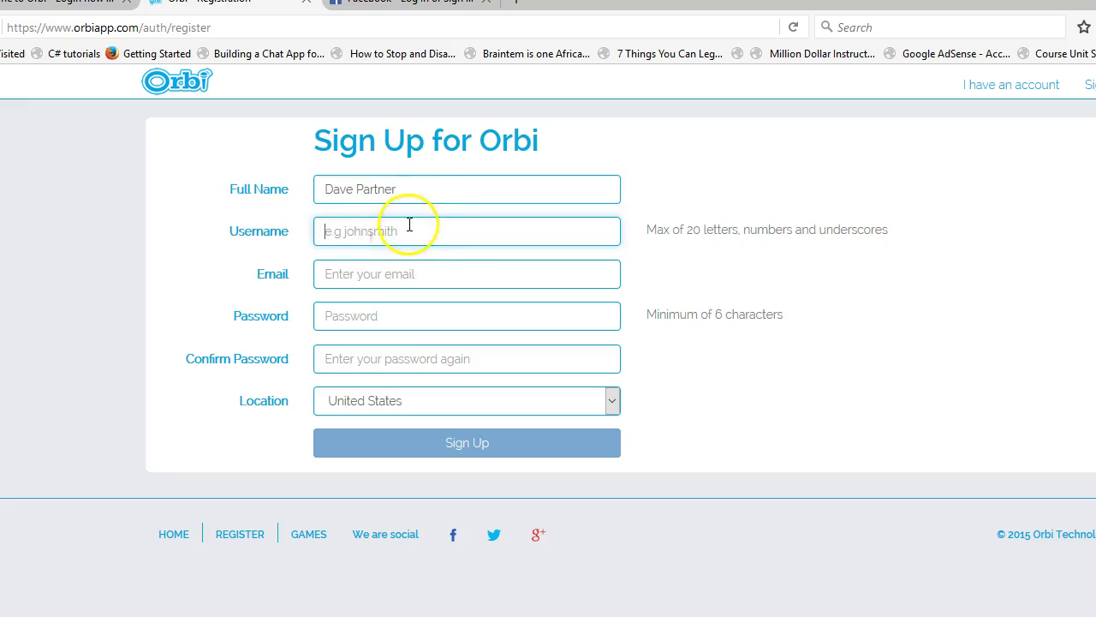
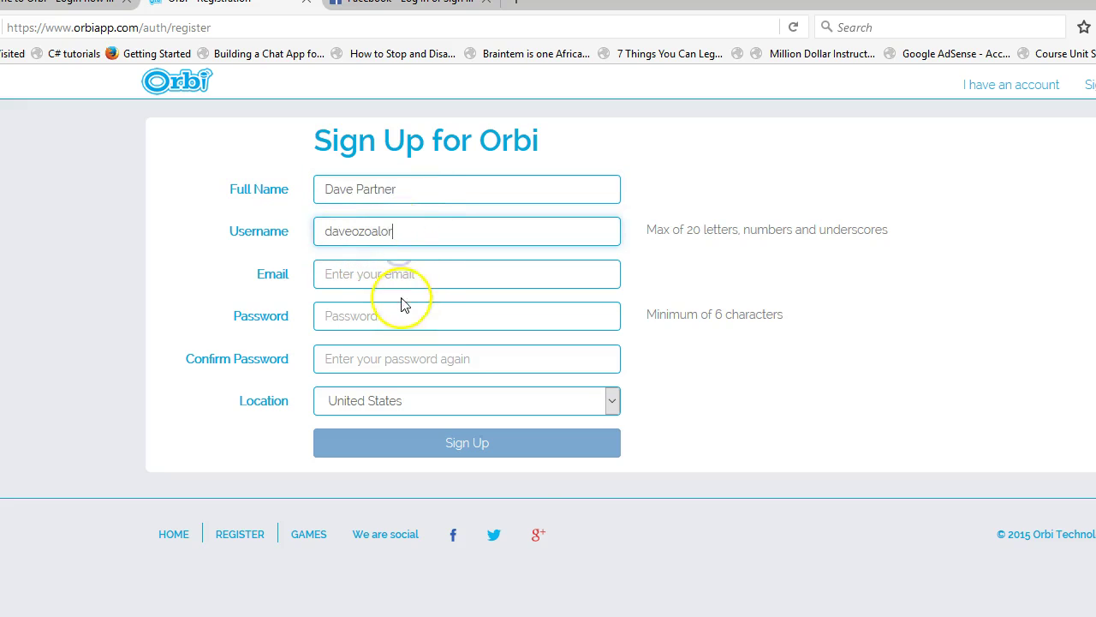
click(420, 276)
text(dave)
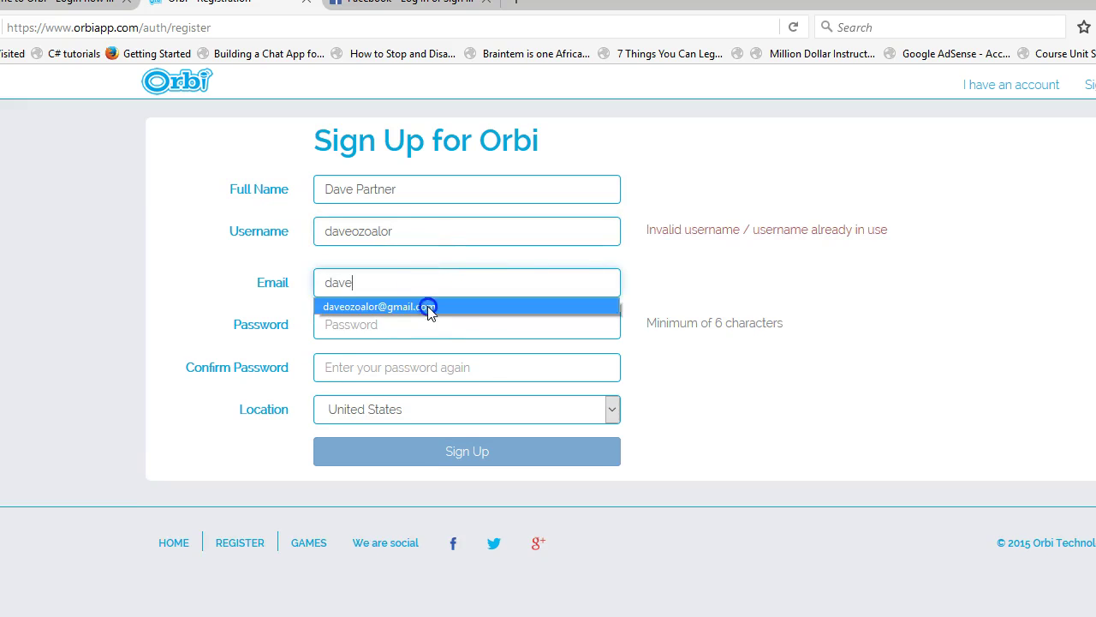
click(428, 307)
click(372, 368)
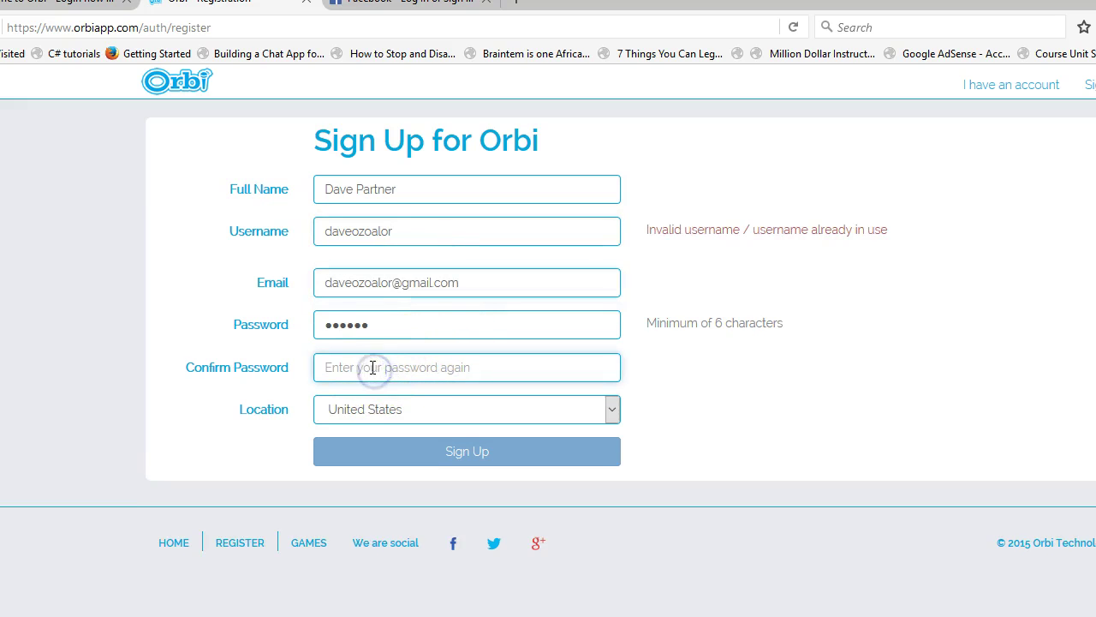
text(••••••)
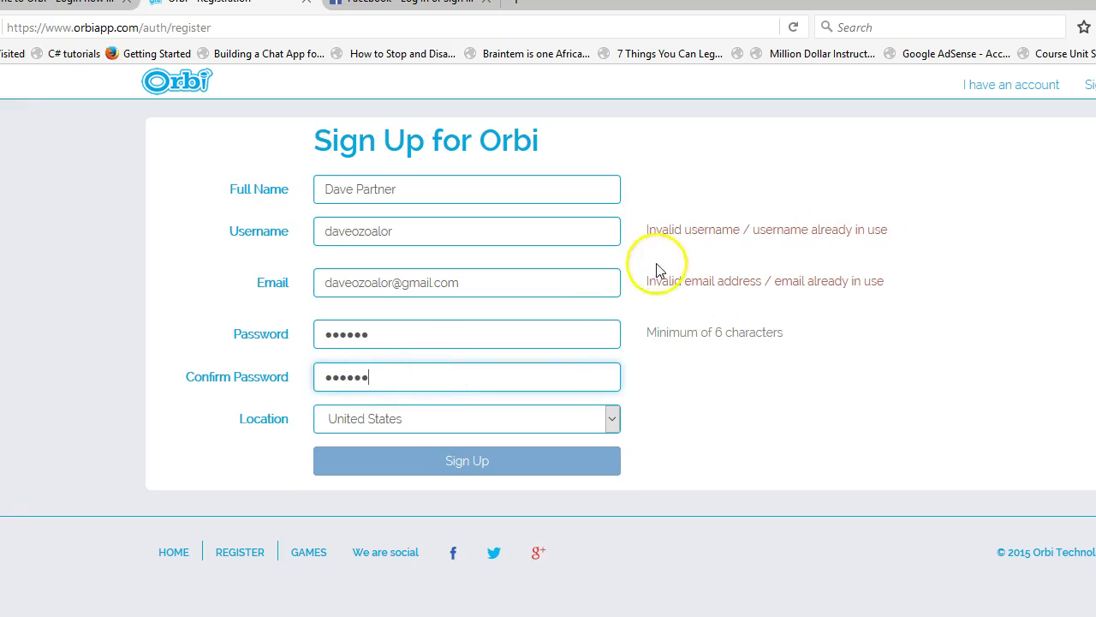
- Read the red errors saying the username and e-mail are already in use
drag(643, 231, 863, 231)
click(866, 271)
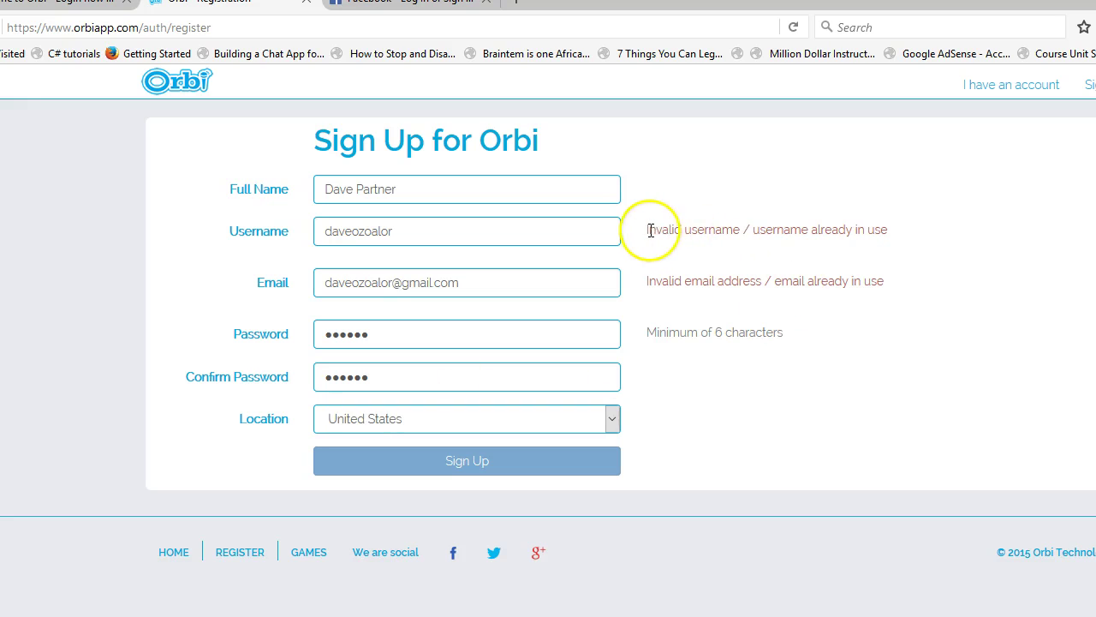
drag(692, 226, 917, 231)
click(874, 247)
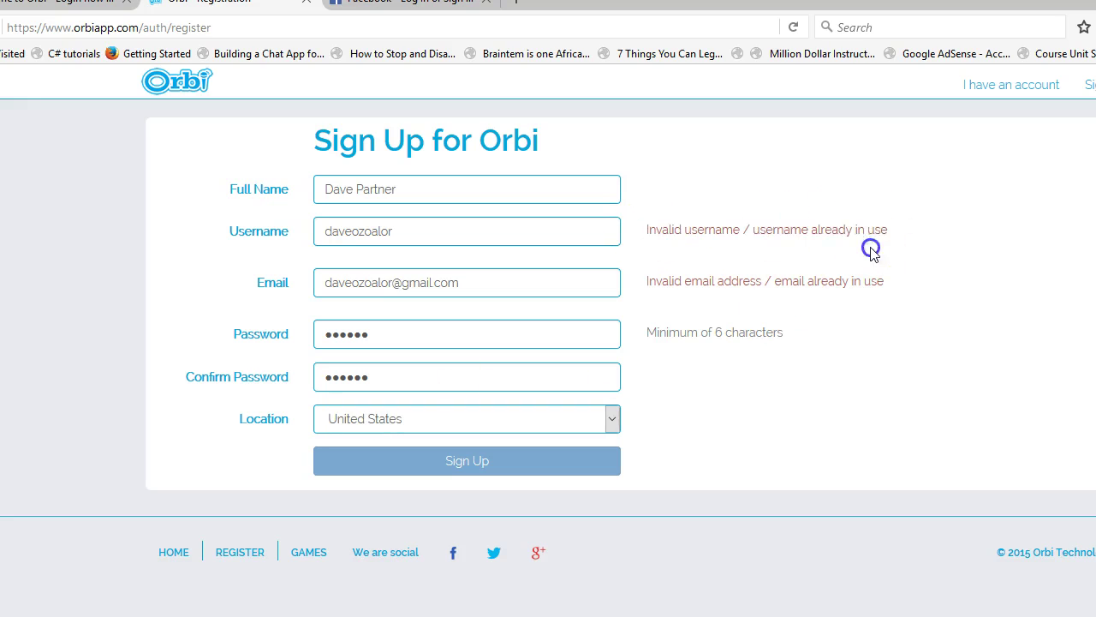
drag(653, 281, 913, 266)
click(814, 404)
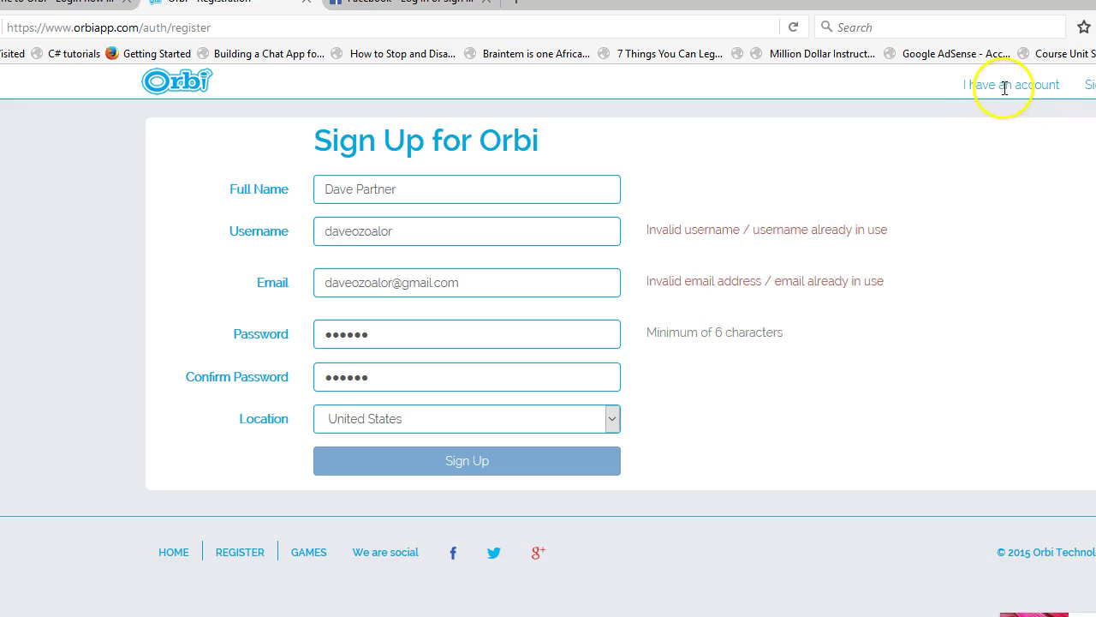
- Go to the Sign In page via the header link and check the prefilled username
click(1049, 86)
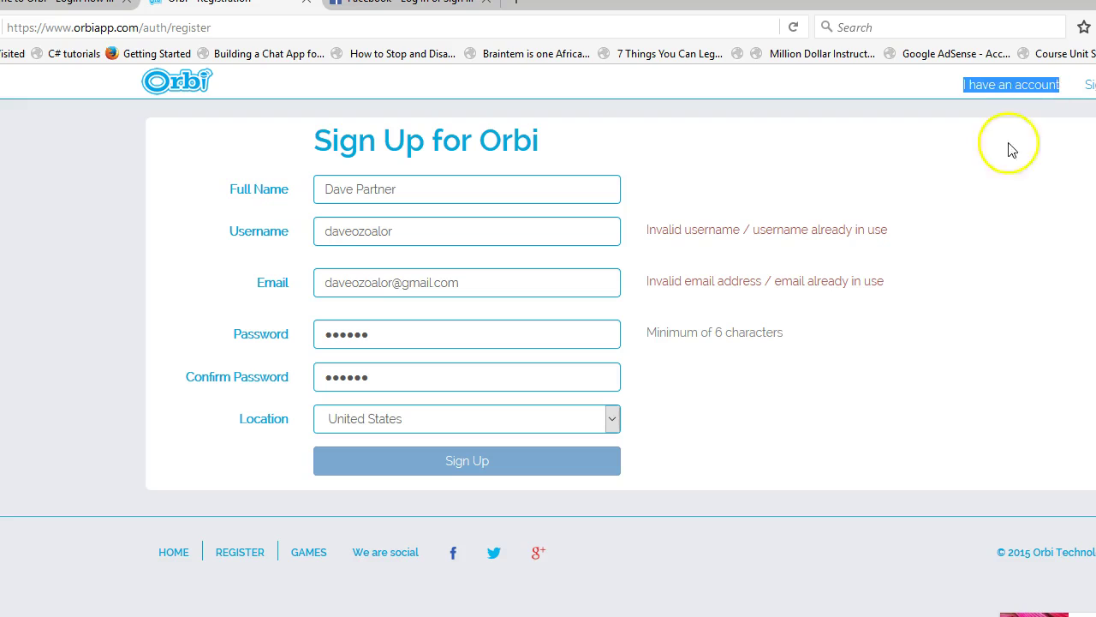
double_click(1039, 85)
click(978, 86)
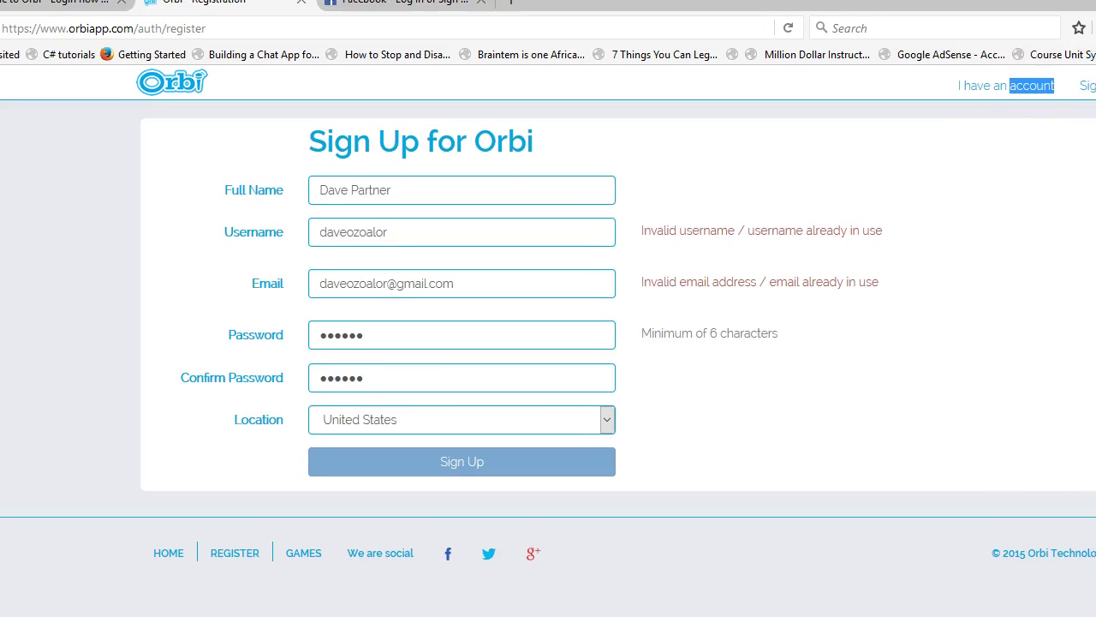
click(1027, 149)
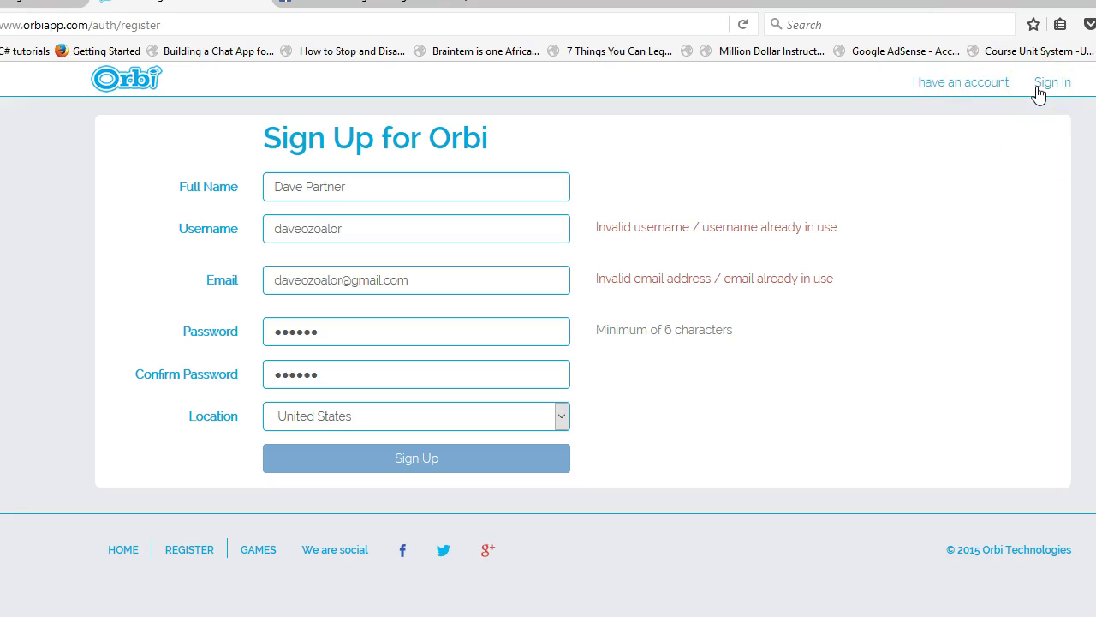
click(655, 203)
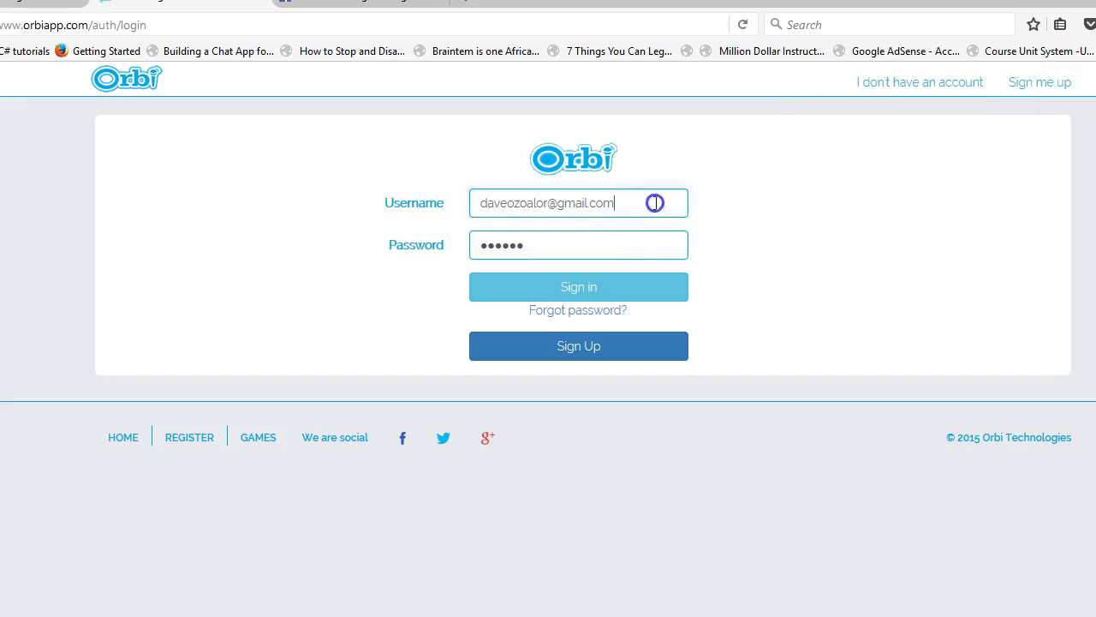
- Sign in with the saved account credentials
click(561, 293)
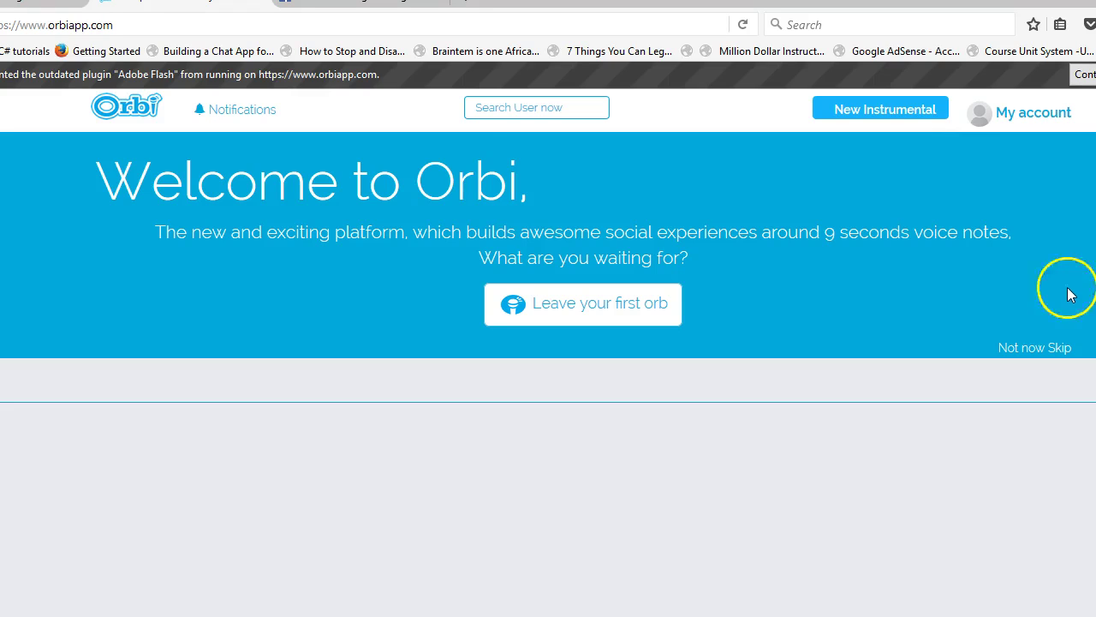
- Choose 'Allow and Remember' for the blocked Flash plugin
click(1084, 74)
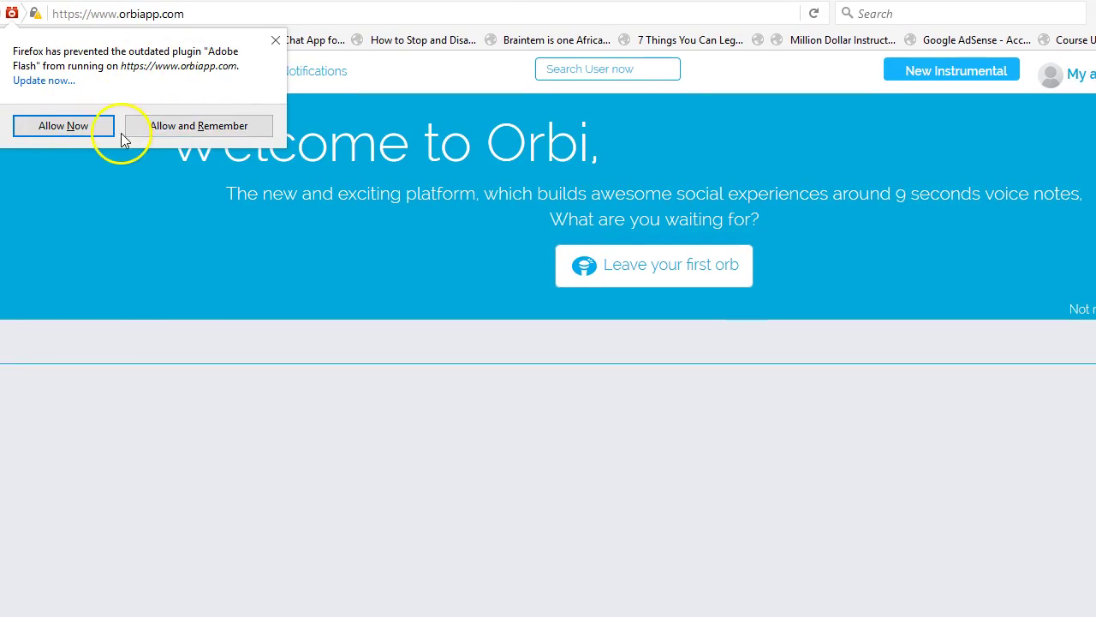
click(171, 128)
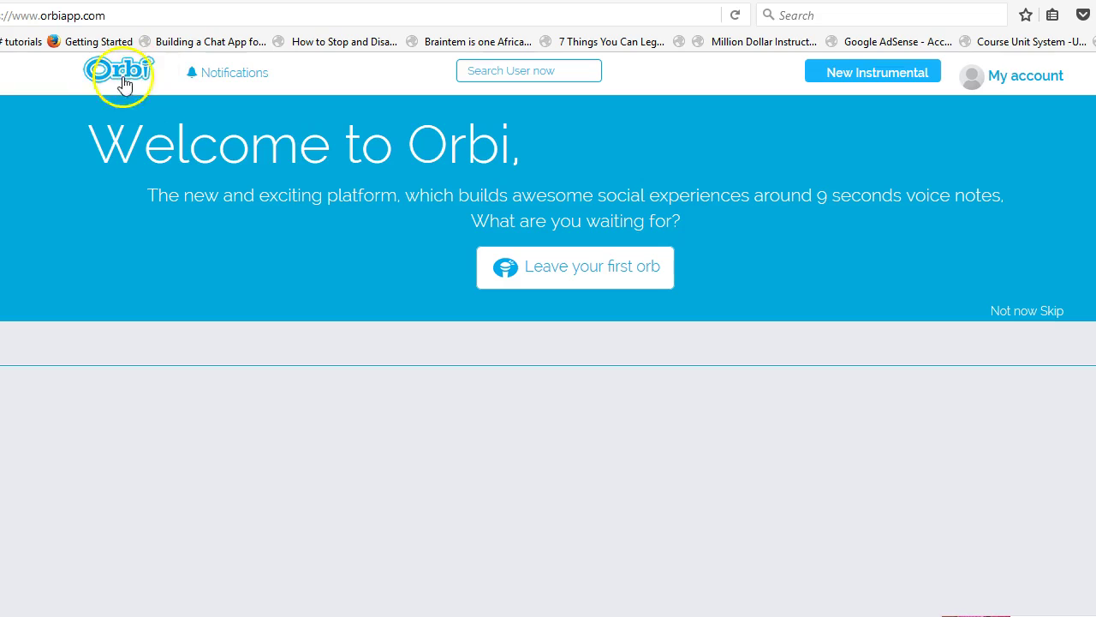
click(229, 75)
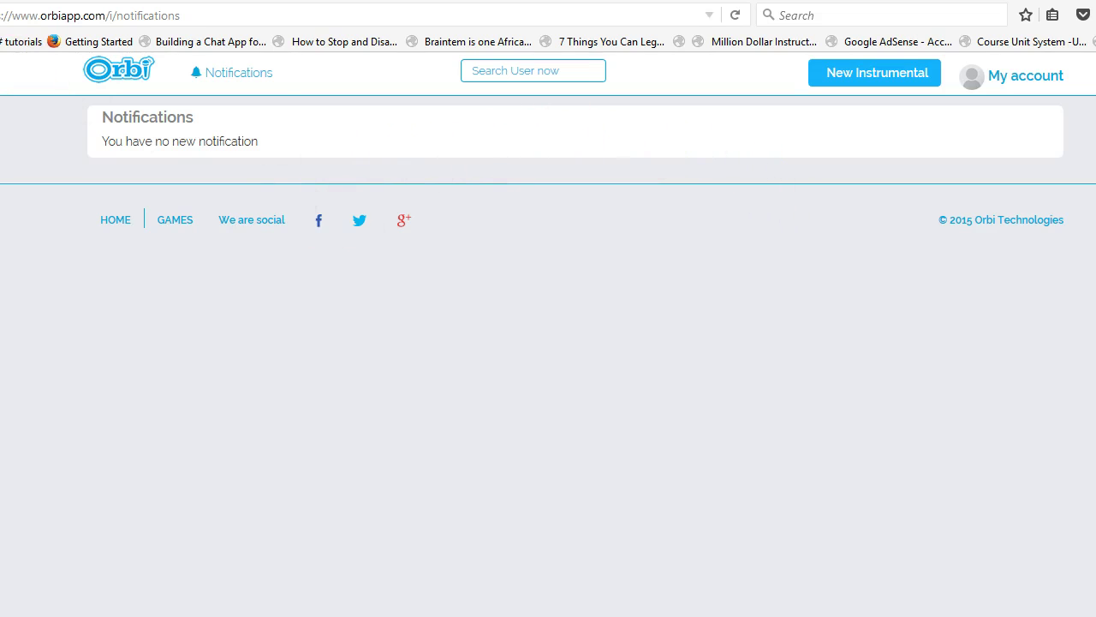
key(alt+Left)
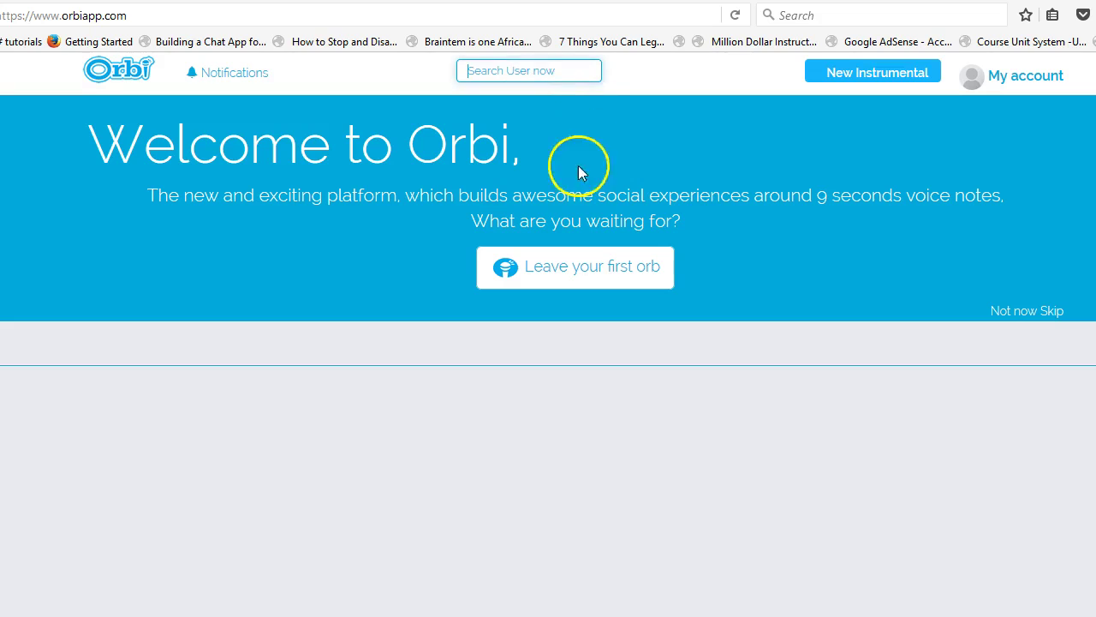
click(561, 74)
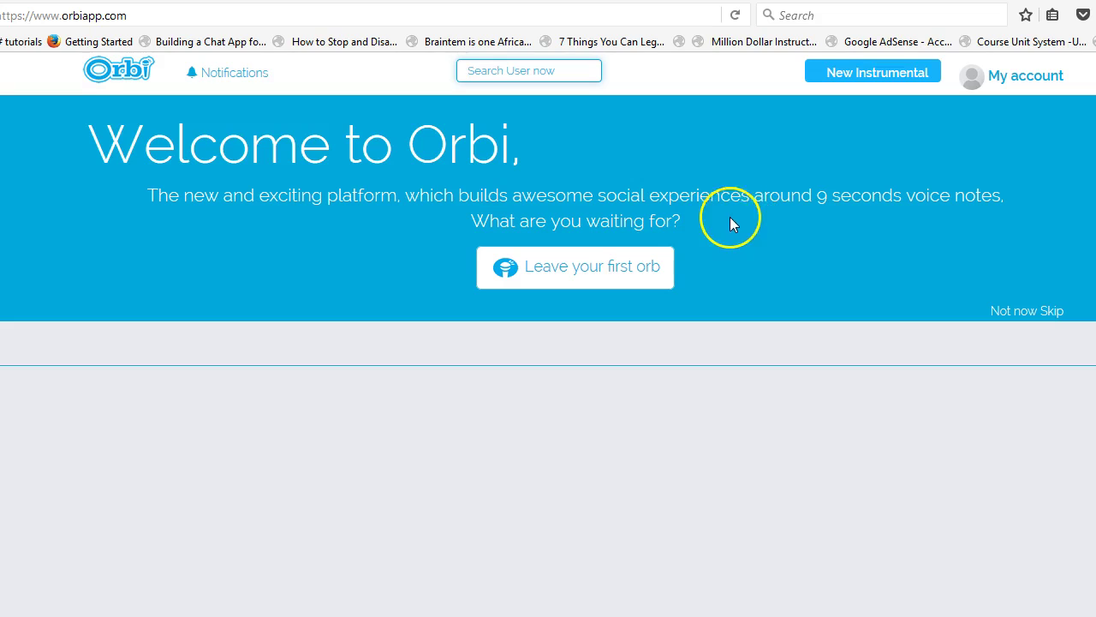
click(716, 197)
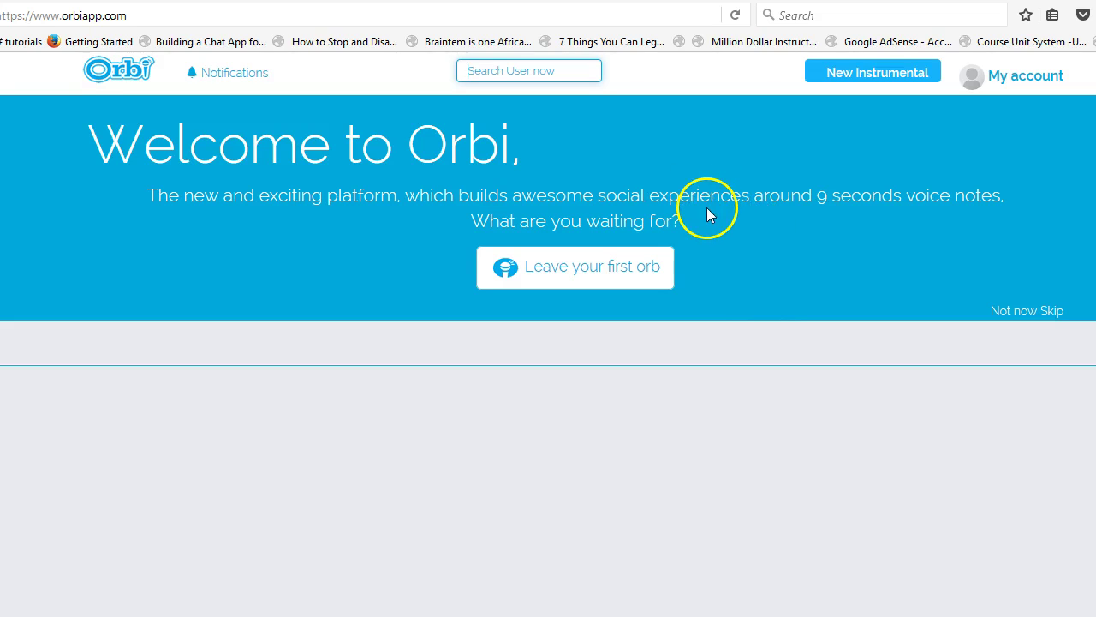
click(577, 78)
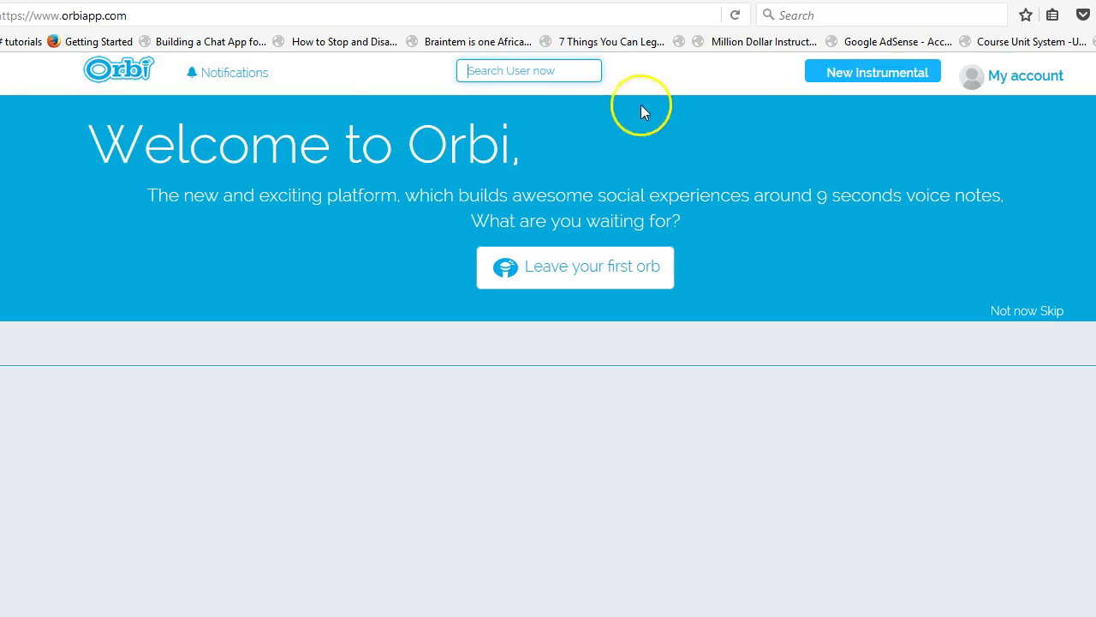
- Try New Instrumental several times, then open the My account menu
click(902, 75)
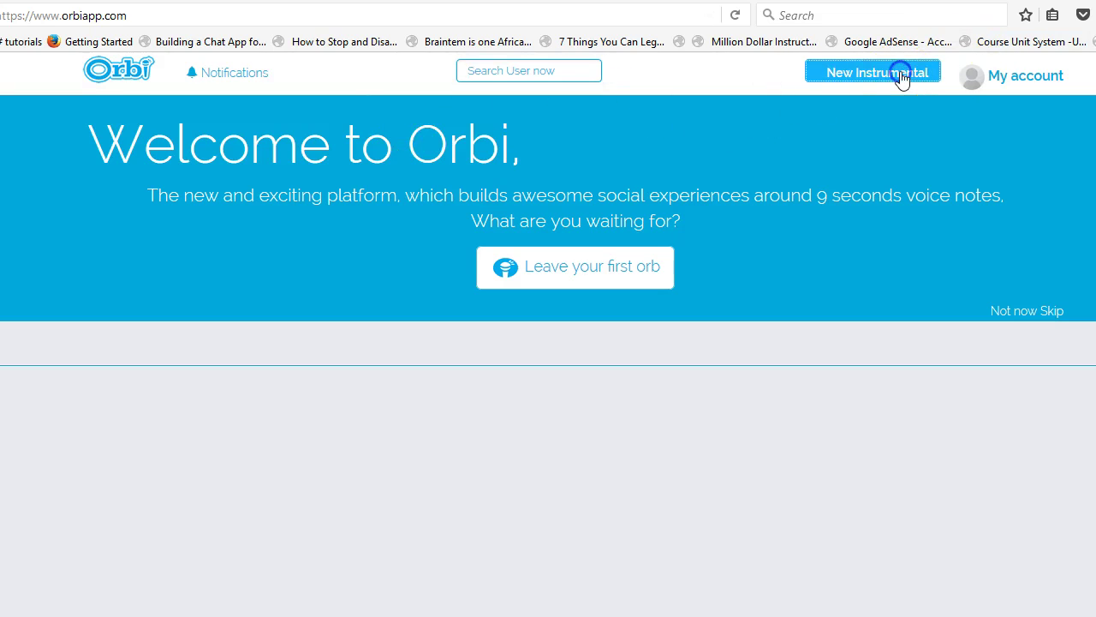
click(887, 72)
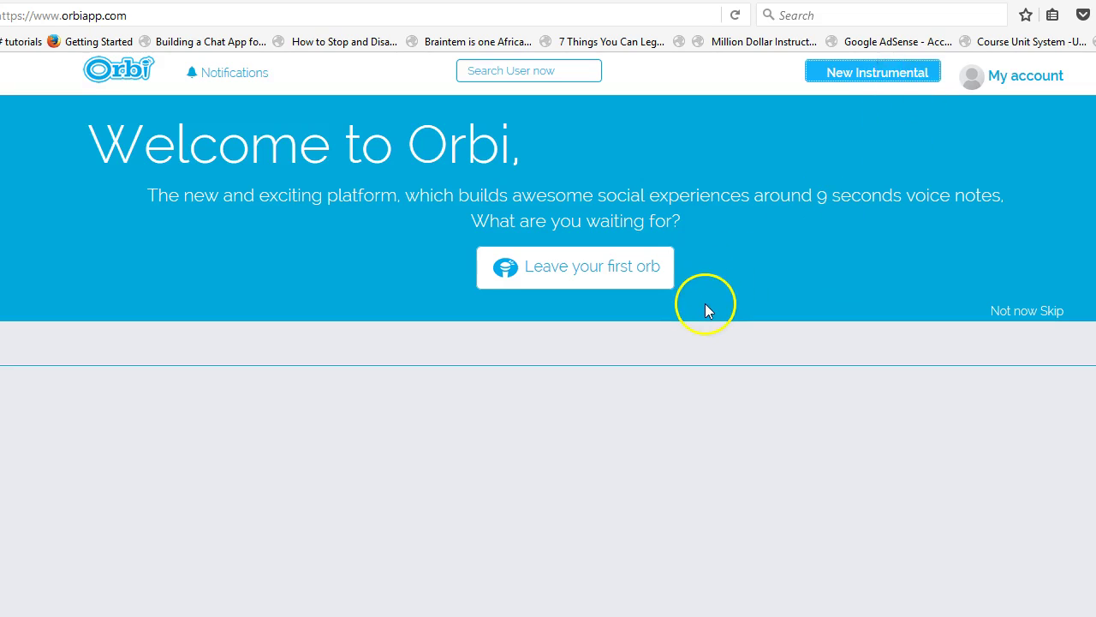
click(875, 74)
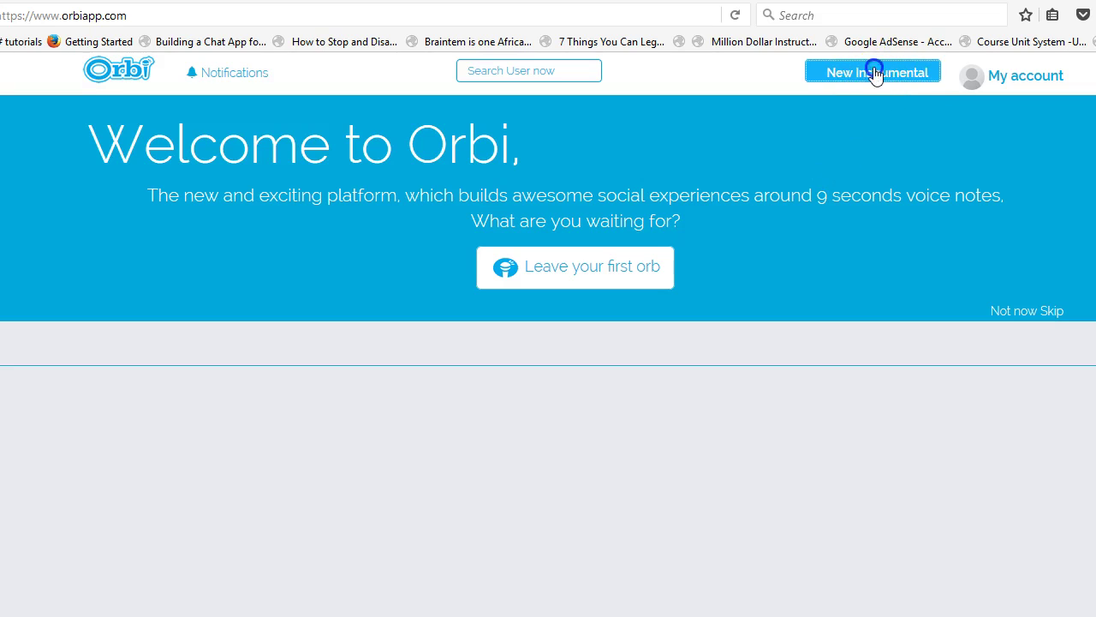
click(871, 76)
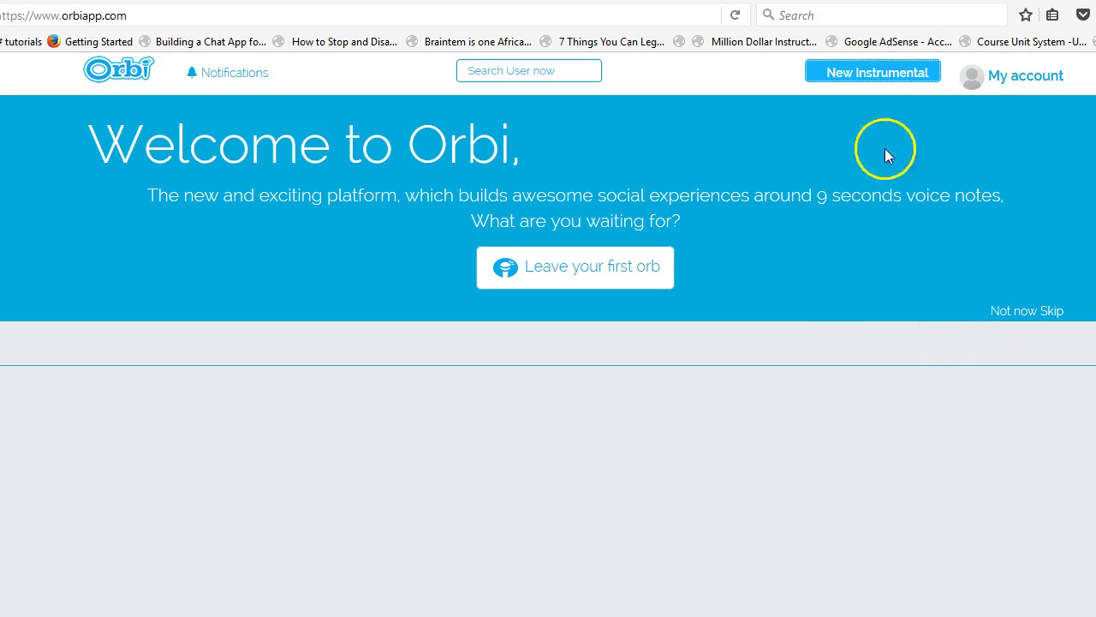
click(1010, 75)
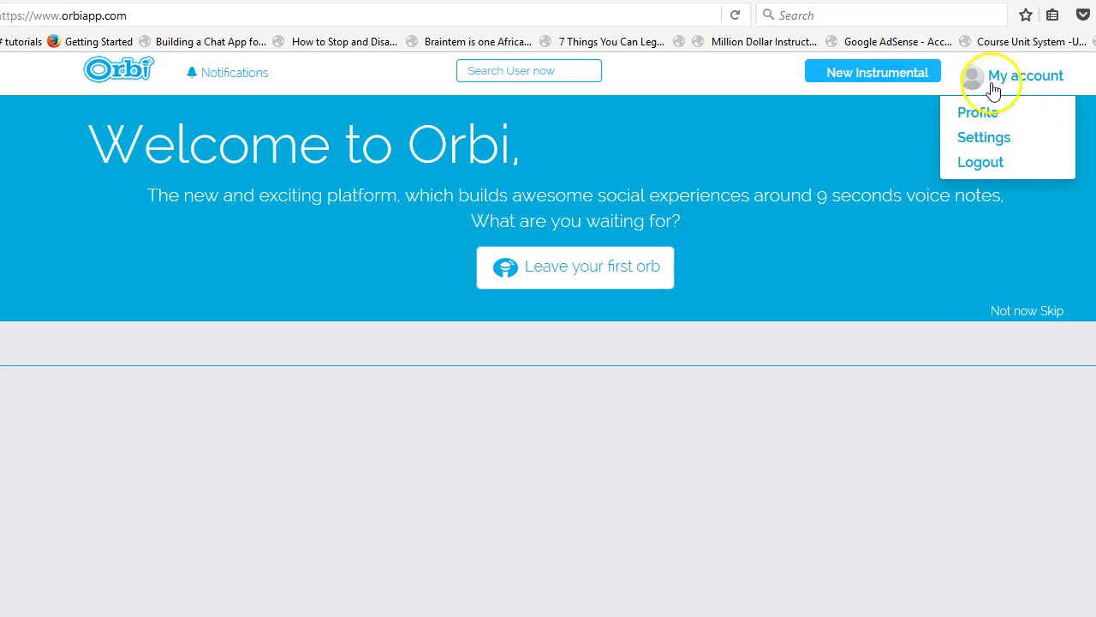
click(995, 77)
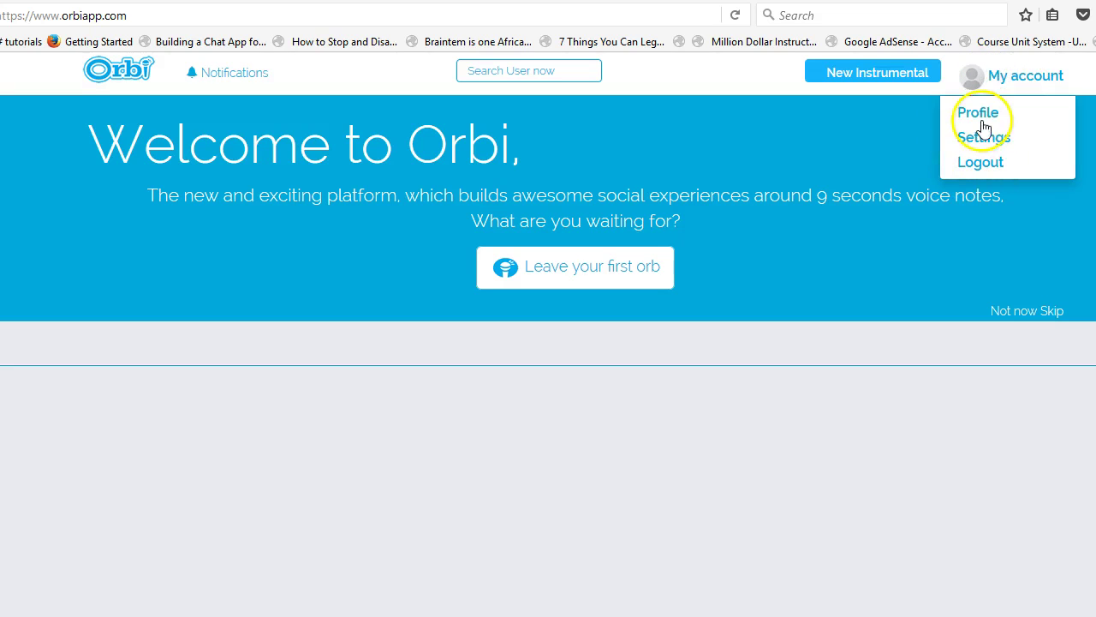
click(982, 113)
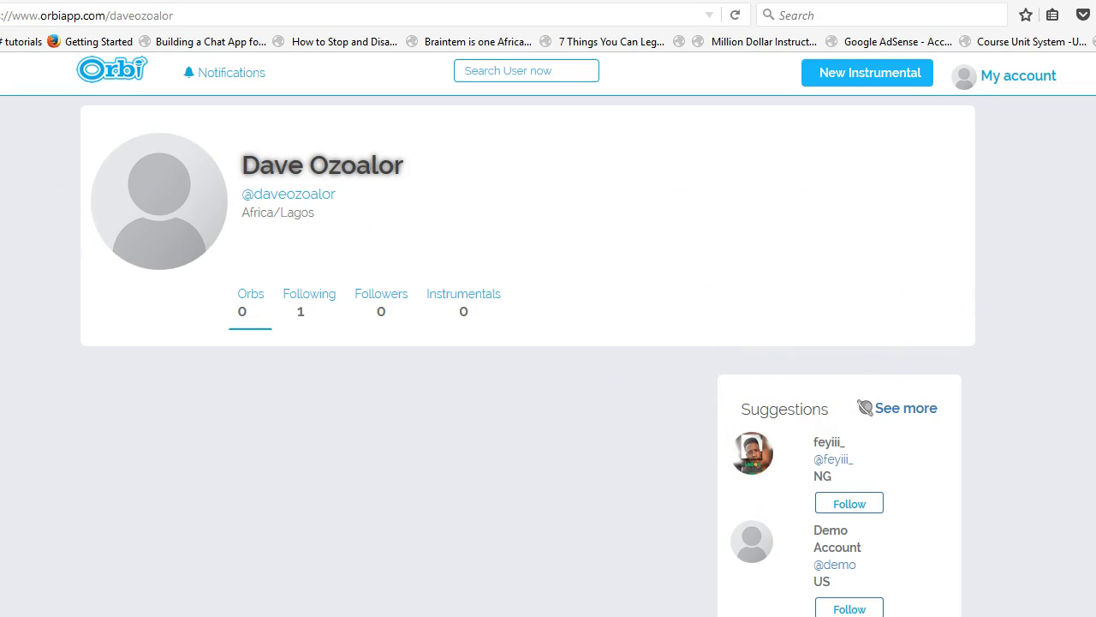
key(alt+Left)
click(1050, 78)
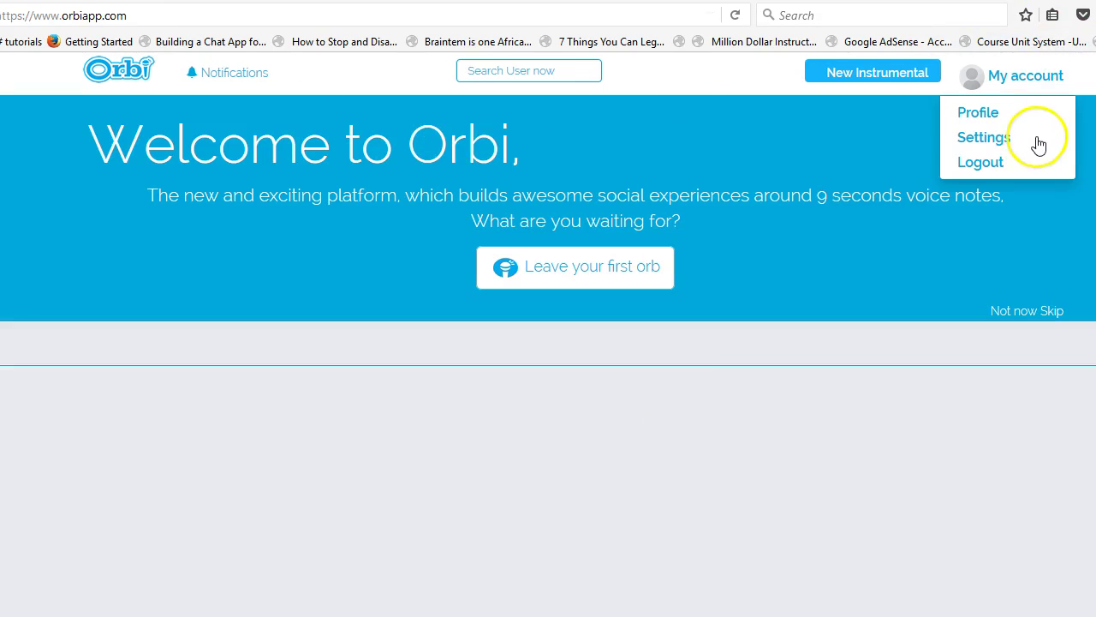
click(996, 137)
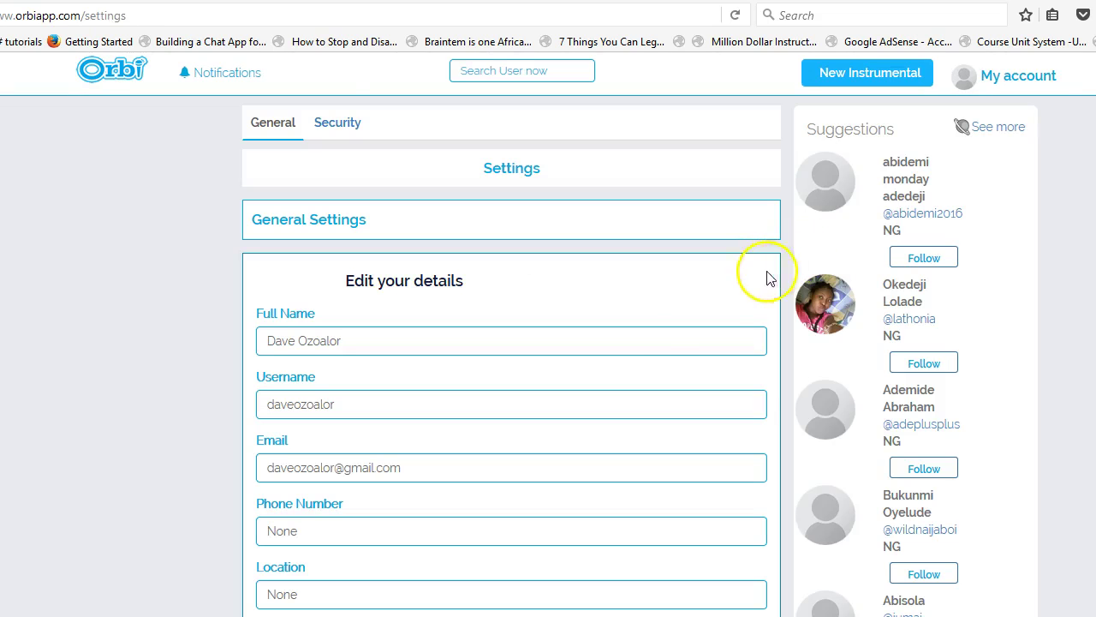
scroll(644, 315, down, 4)
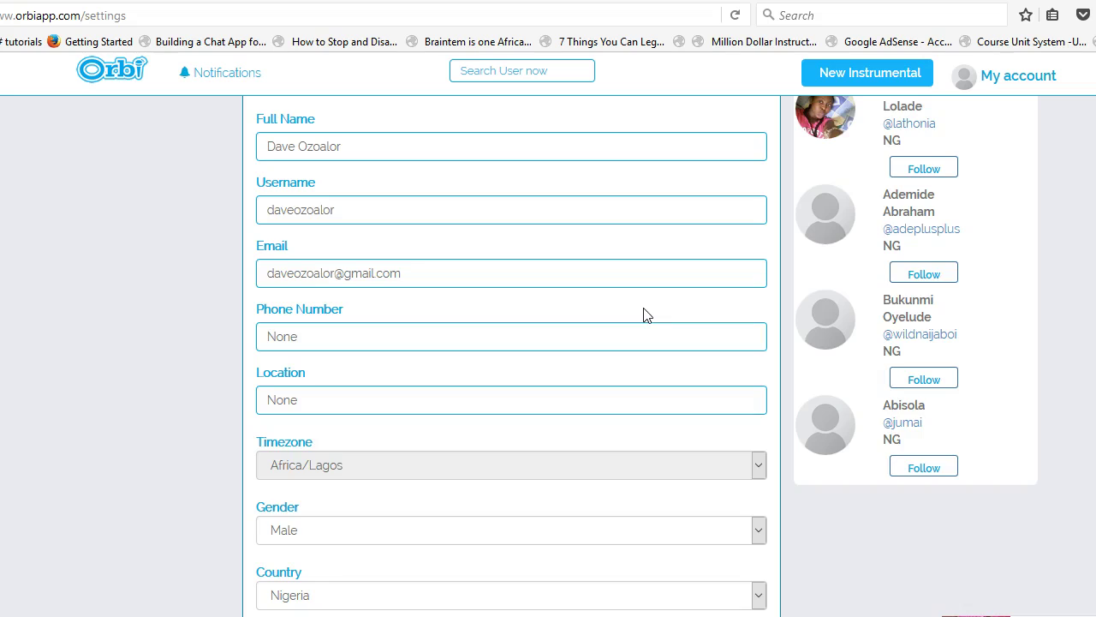
scroll(514, 274, up, 4)
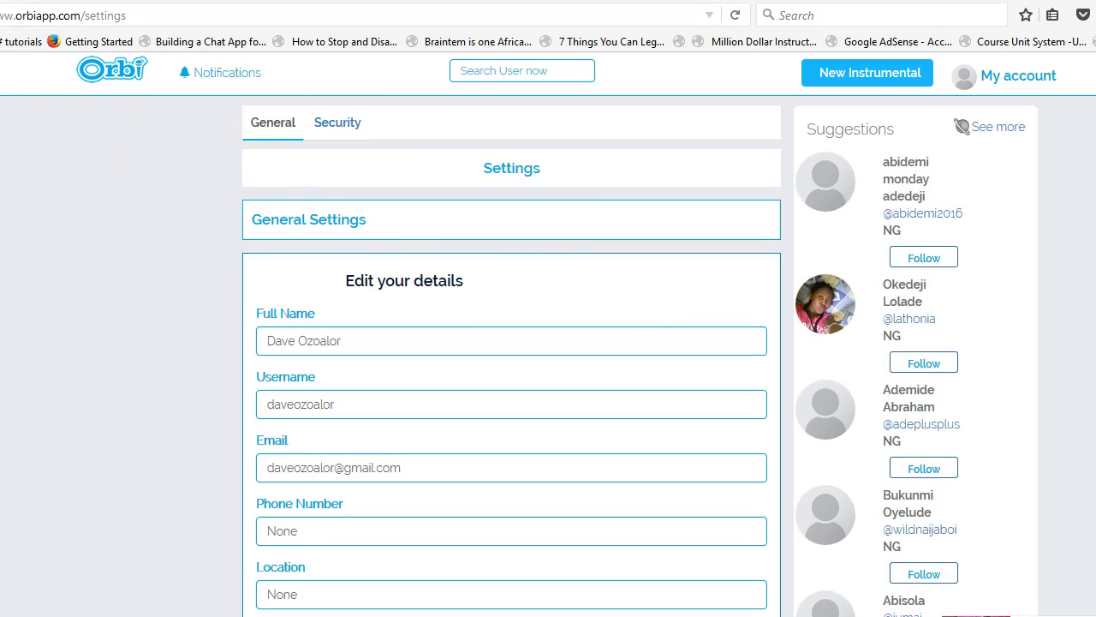
key(alt+Left)
click(1032, 77)
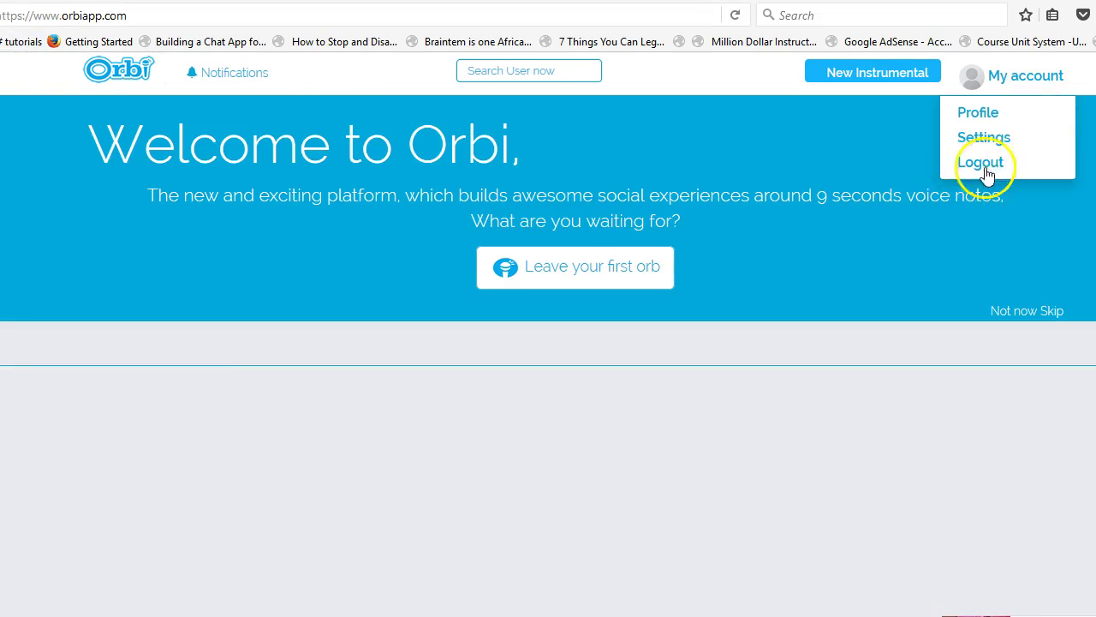
- Close the dropdown, then go to My account > Profile
click(268, 293)
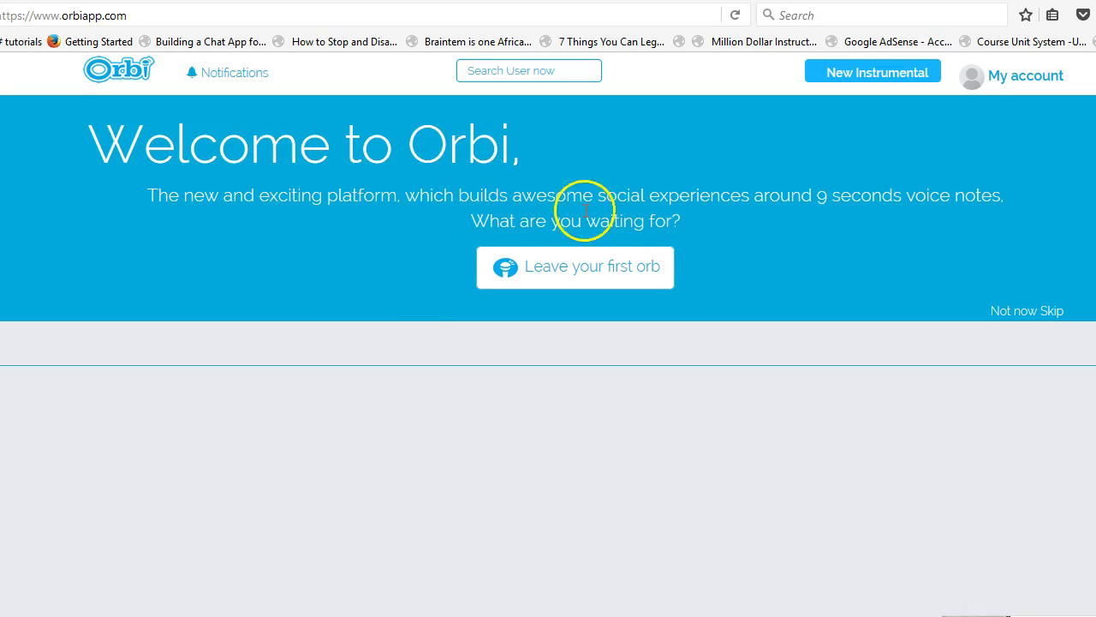
drag(474, 220, 691, 220)
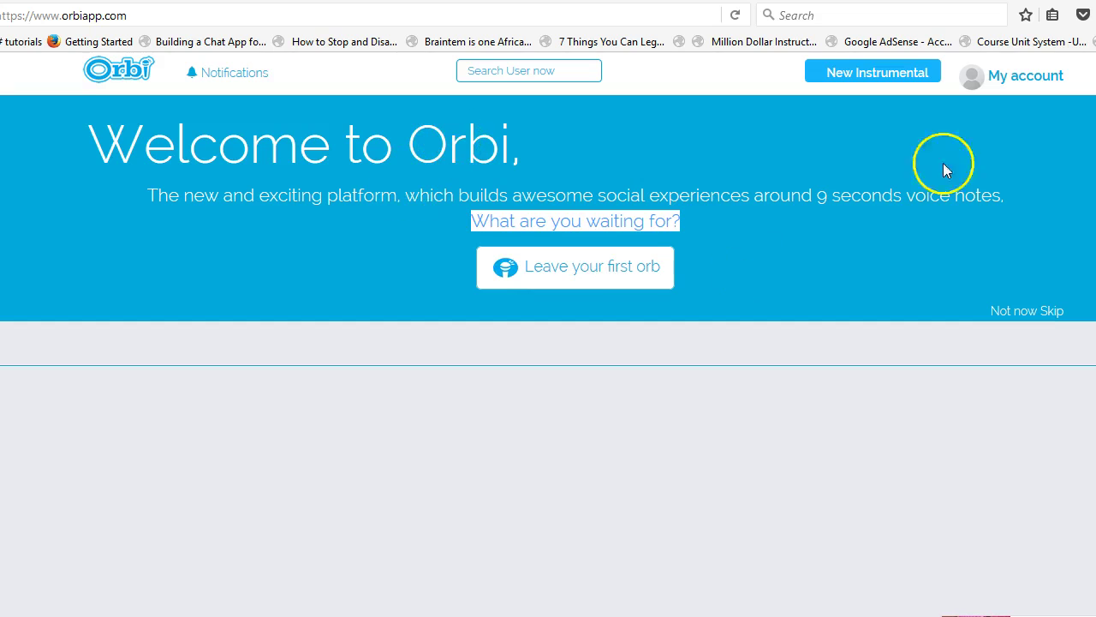
click(1003, 75)
click(994, 120)
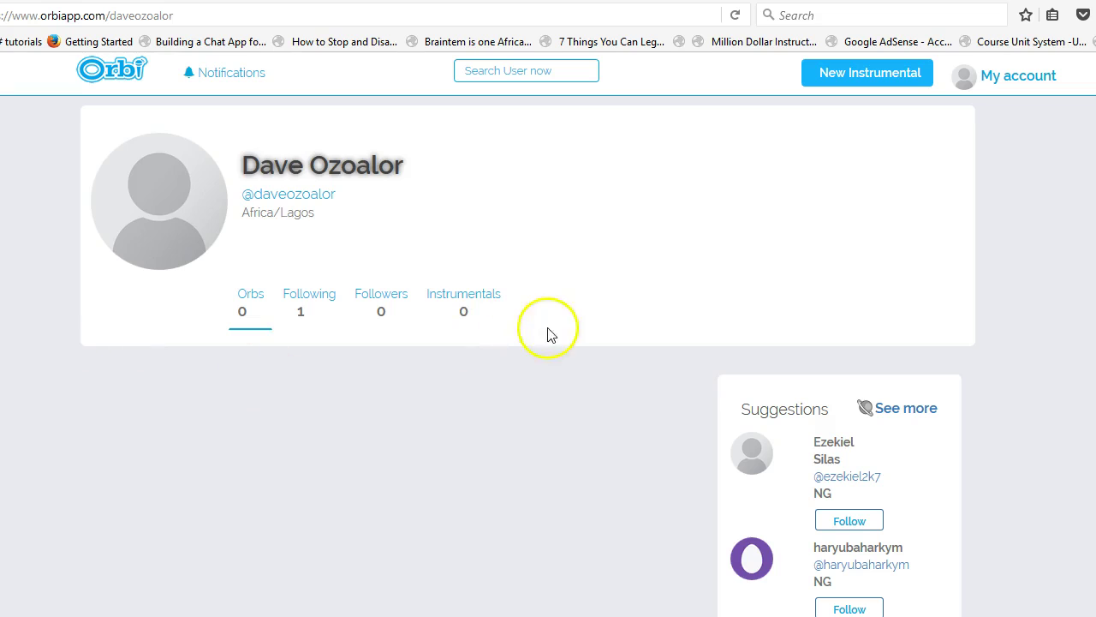
- Go back from the profile page to the Welcome to Orbi home page at orbiapp.com
click(0, 16)
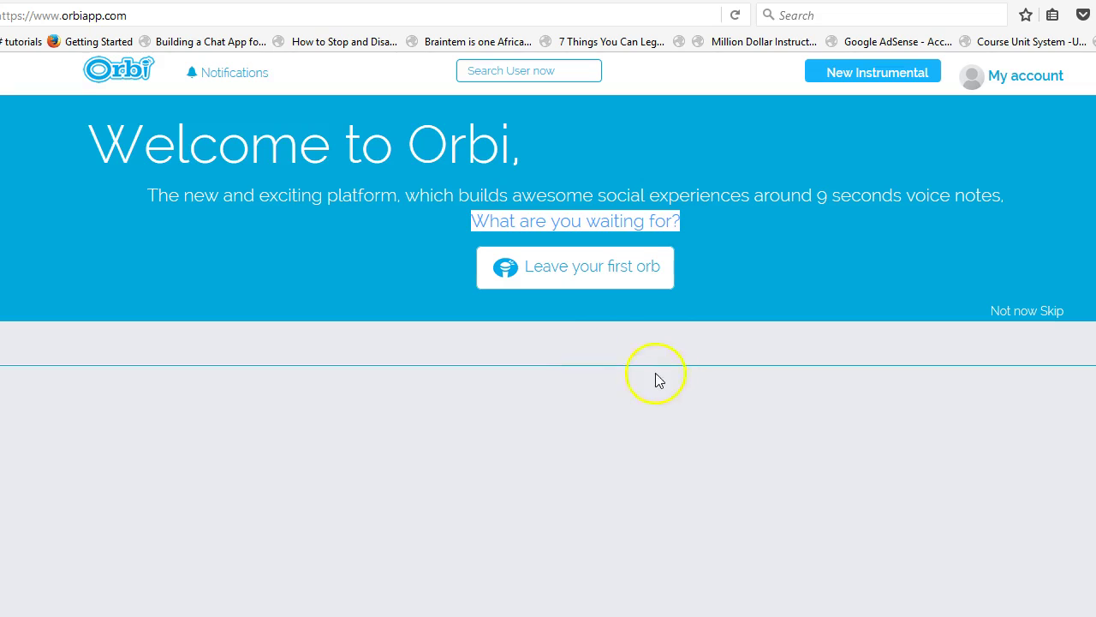
click(725, 268)
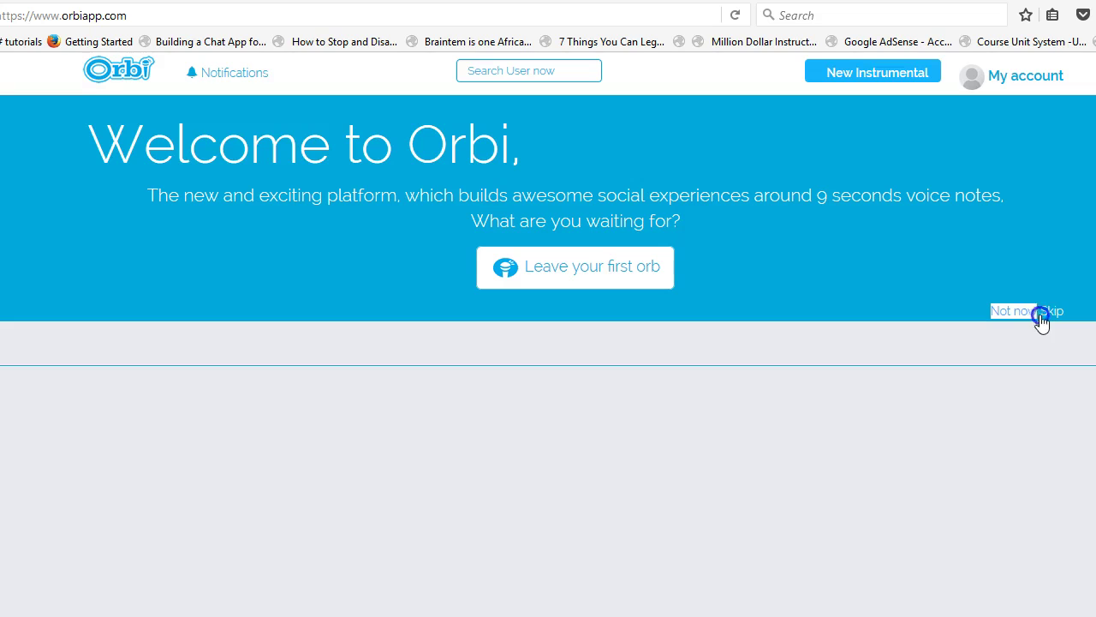
click(999, 317)
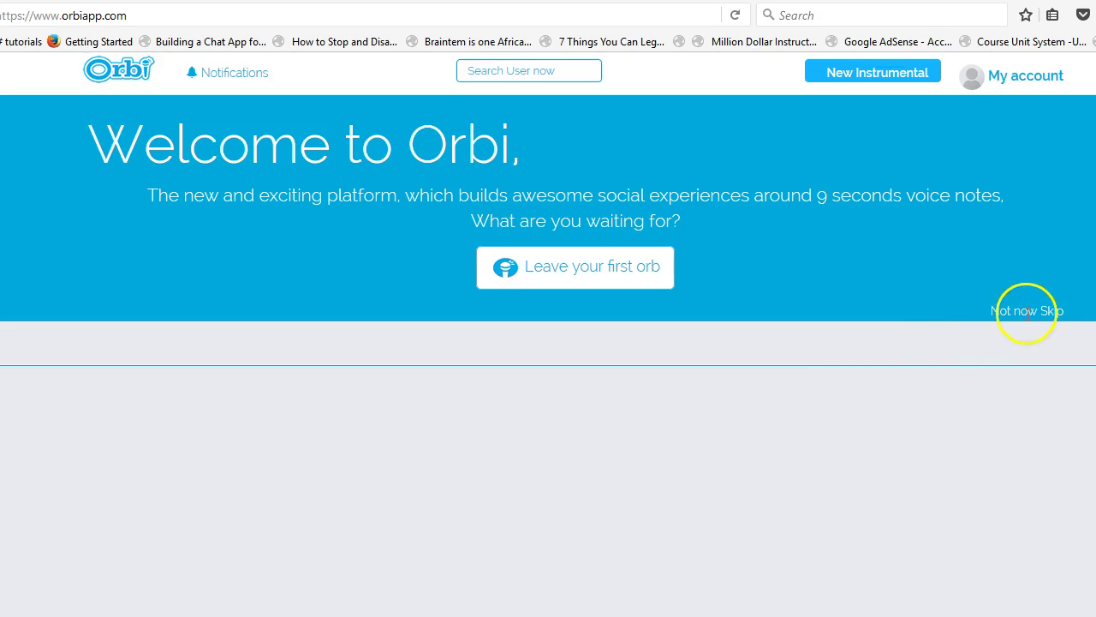
click(1024, 312)
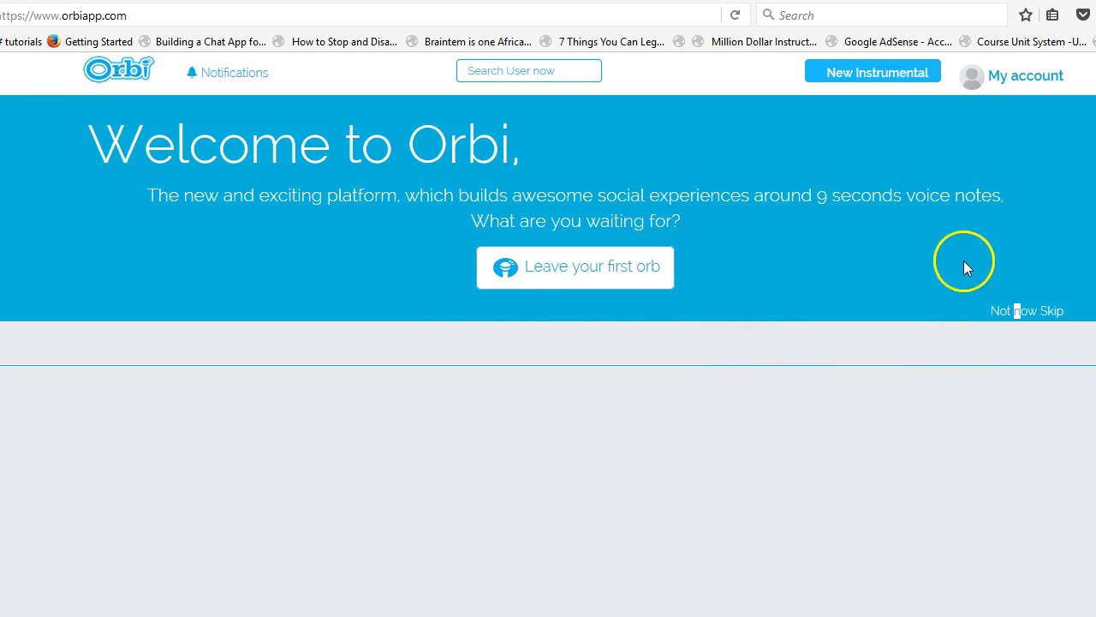
click(1053, 312)
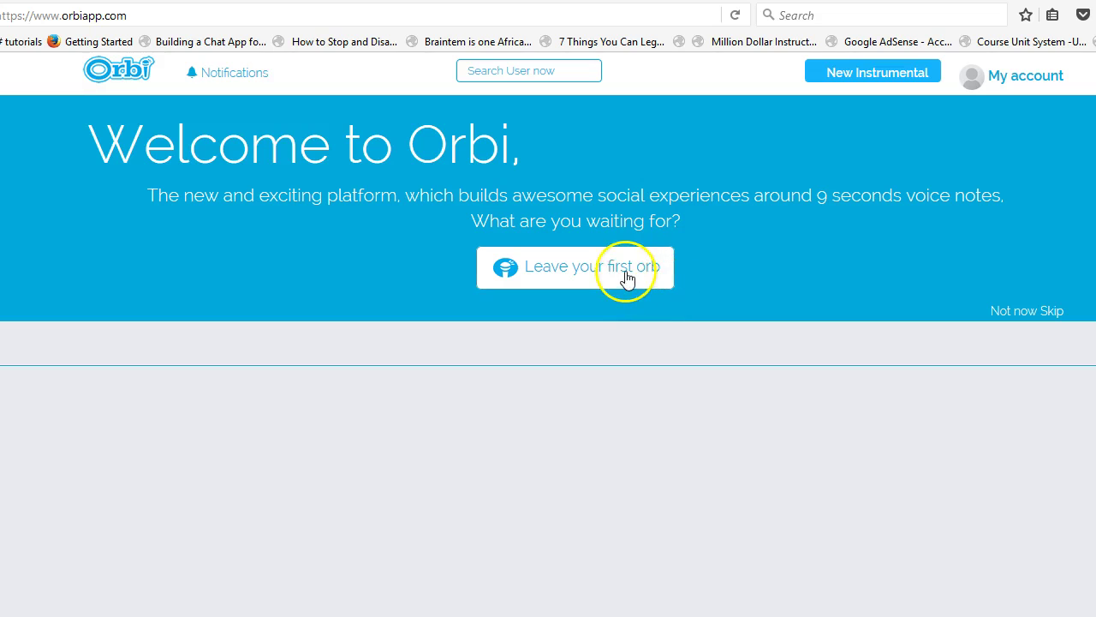
- Begin a first orb captioned 'teasing testing' and attempt to post it without a voice note
click(555, 265)
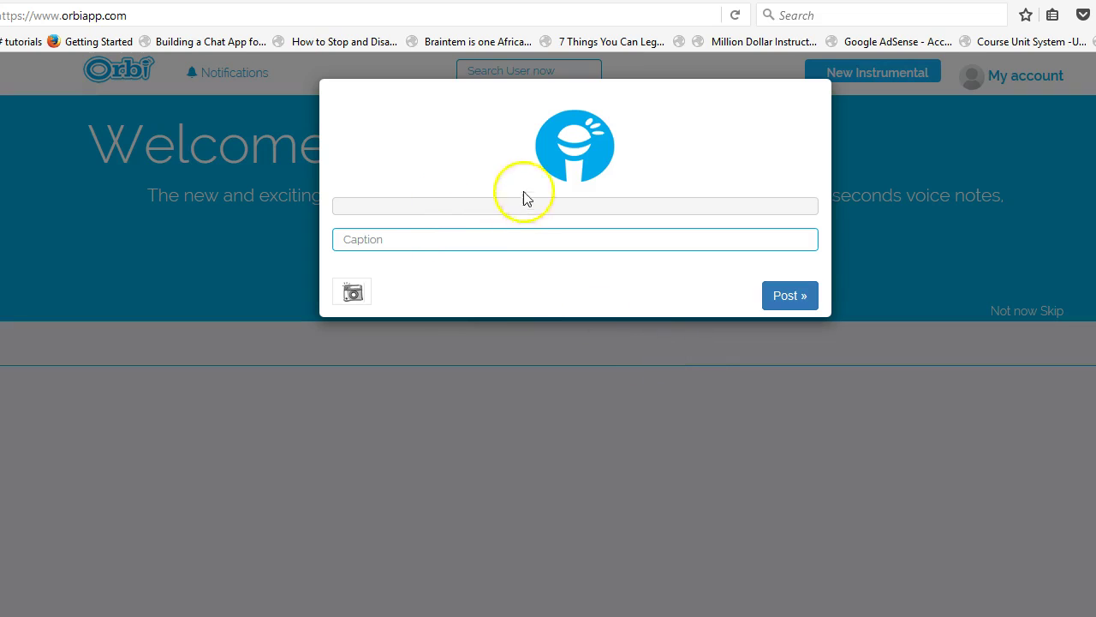
click(517, 244)
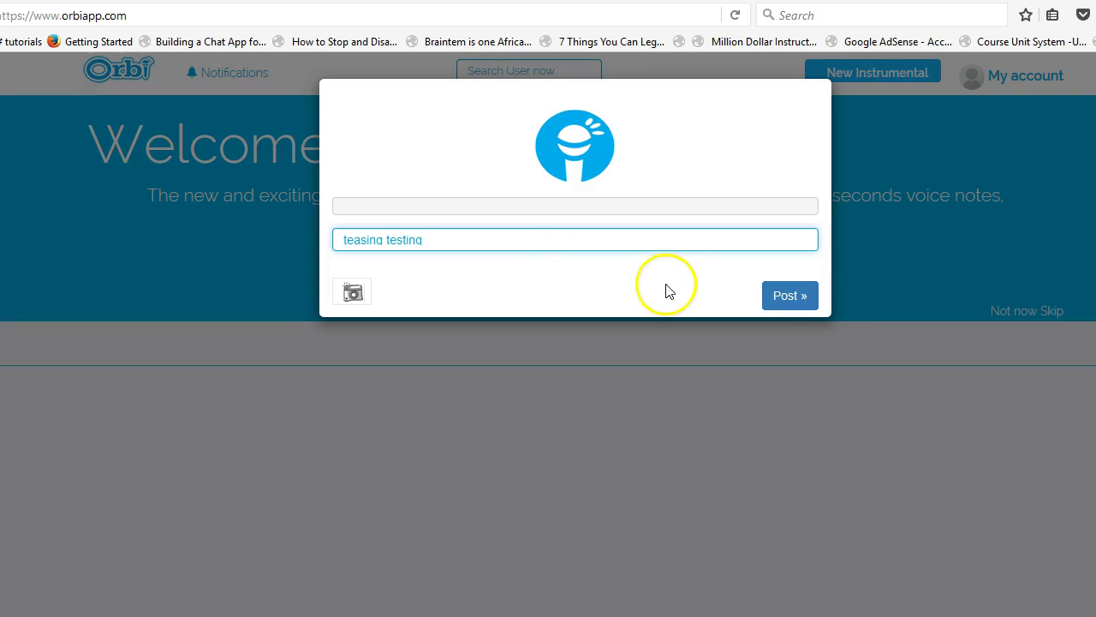
click(790, 295)
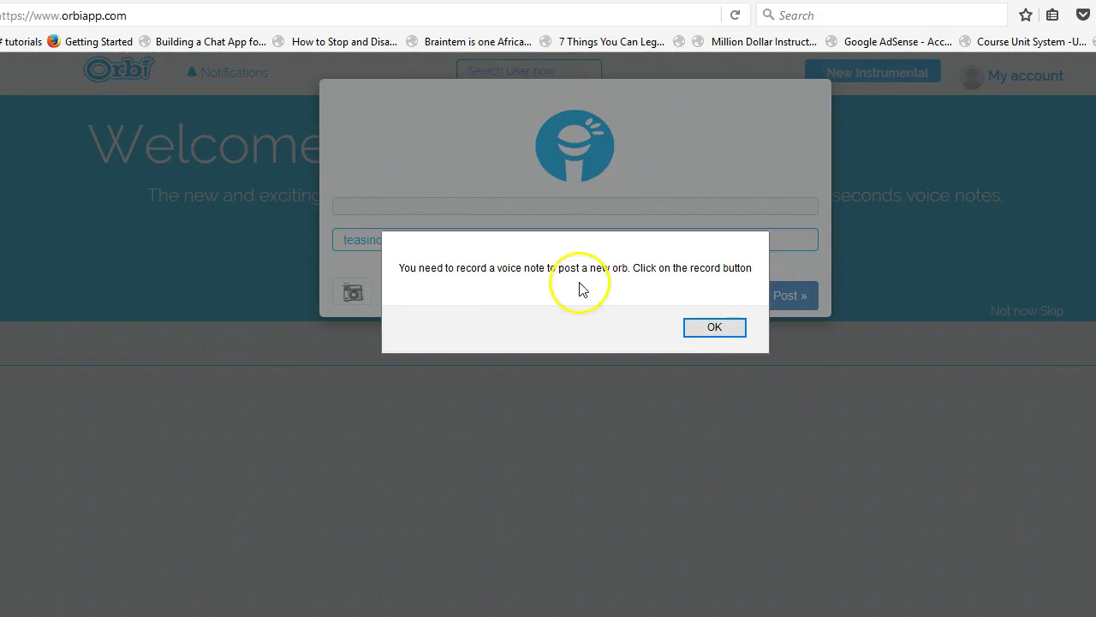
double_click(634, 268)
- Dismiss the voice-note warning and restore the caption to 'teasing testing'
click(709, 327)
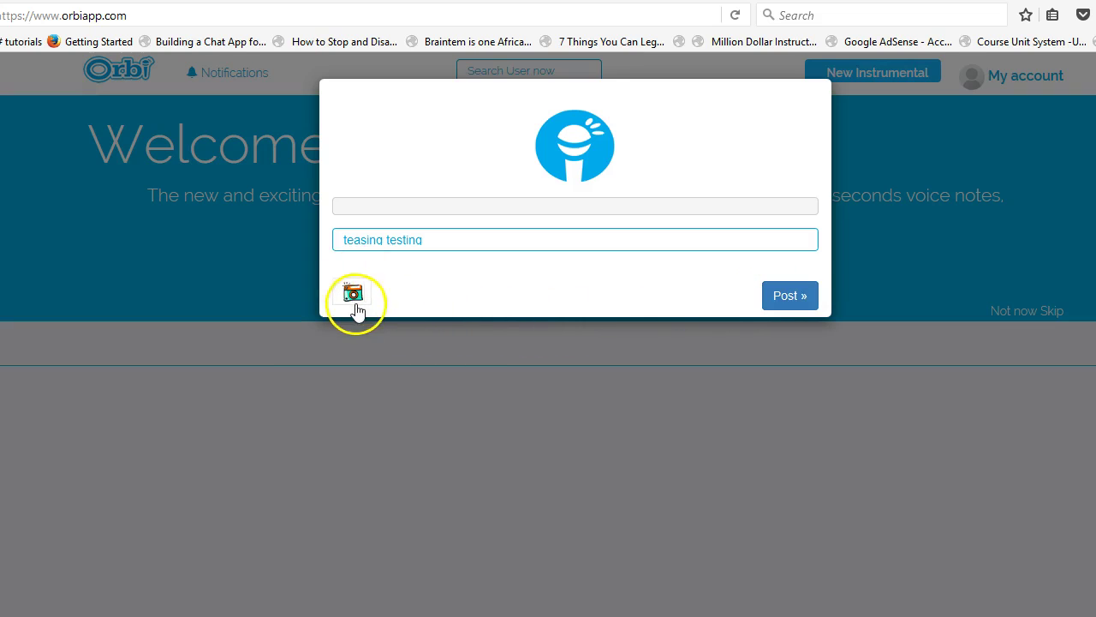
click(367, 240)
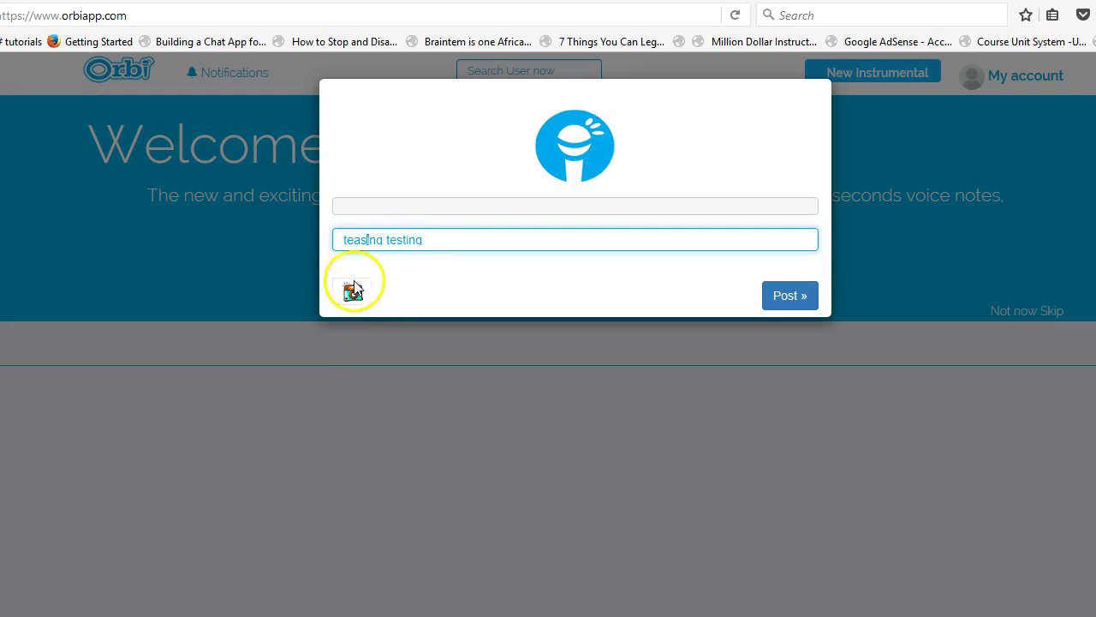
text(s)
click(463, 279)
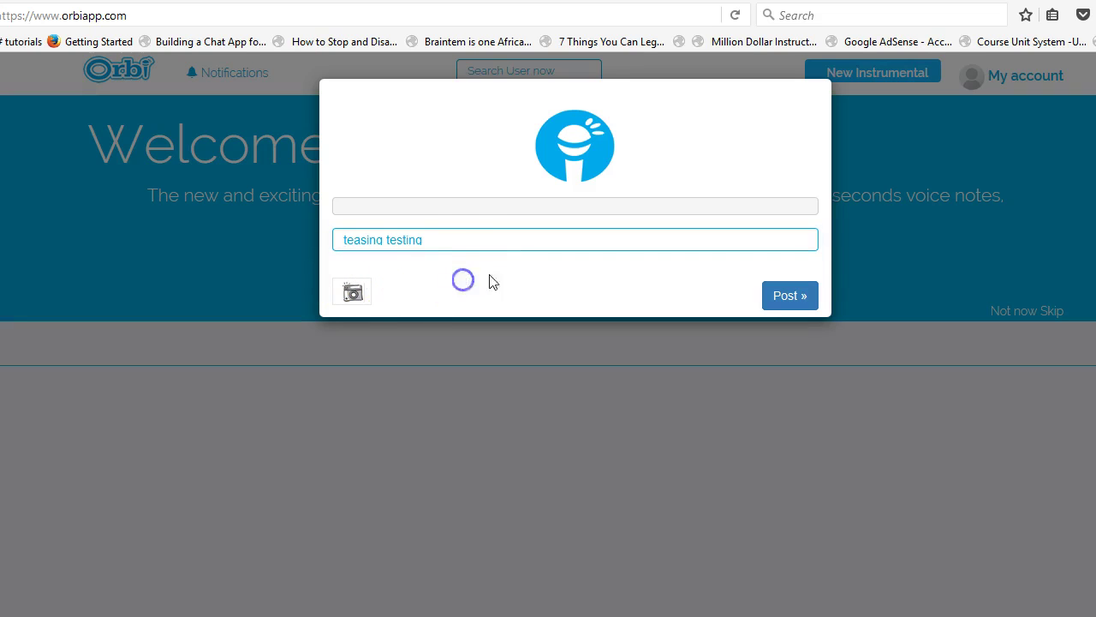
drag(447, 239, 220, 228)
key(BackSpace)
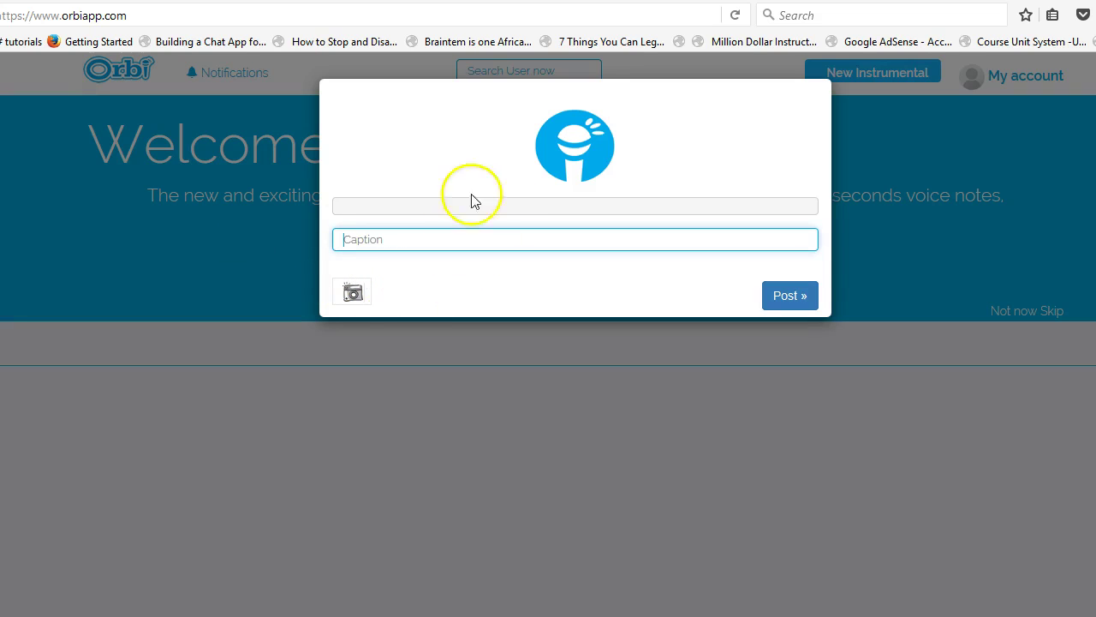
click(384, 236)
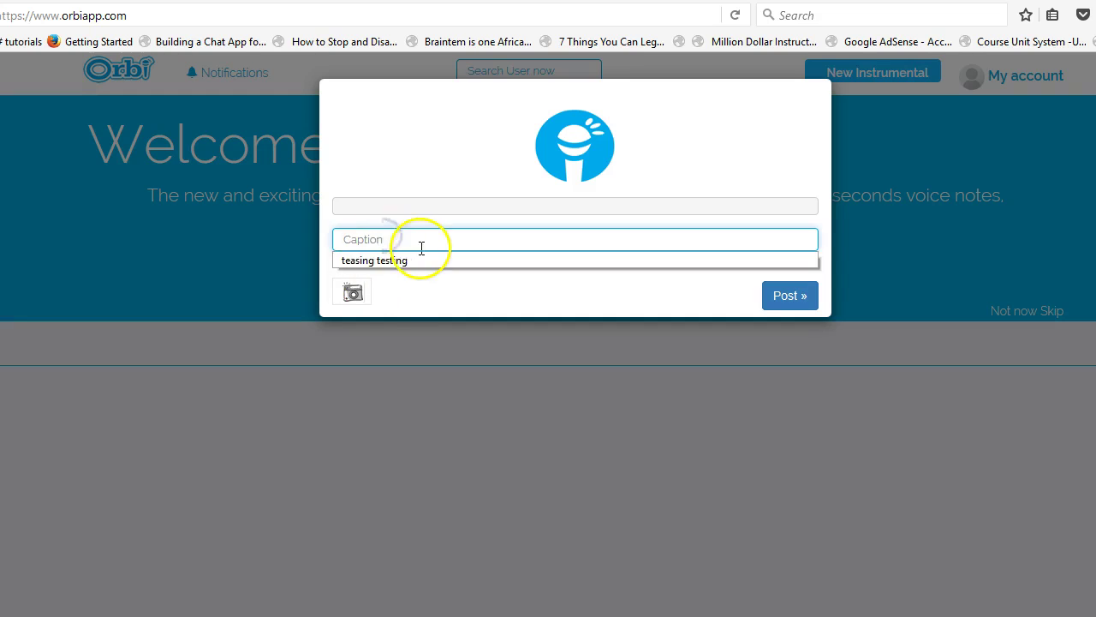
click(412, 258)
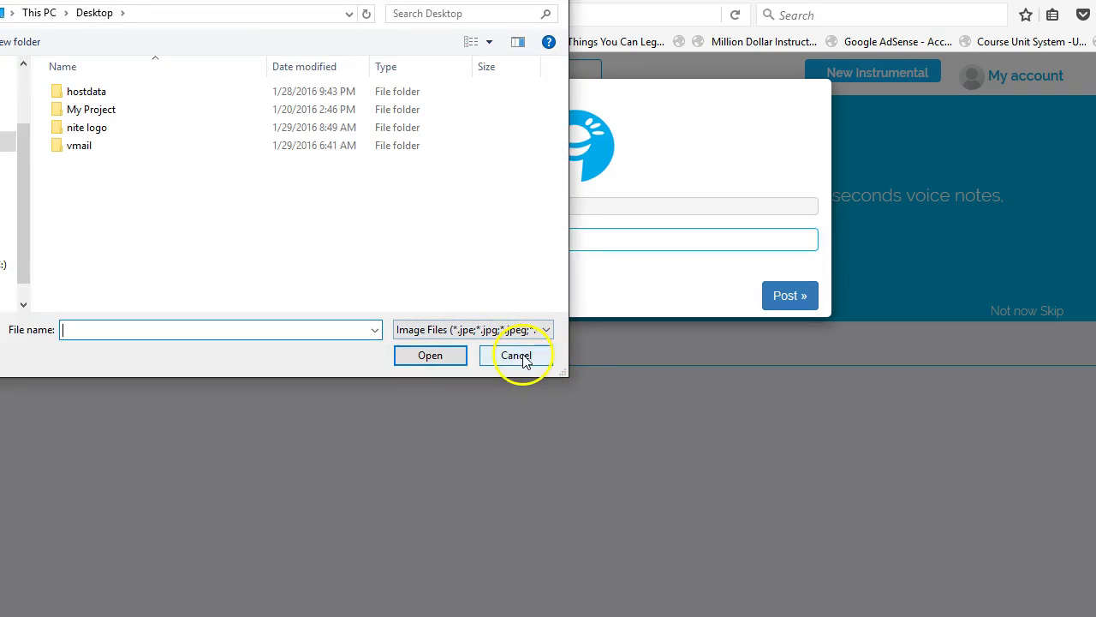
- Close the image picker, retry posting, dismiss the warning, and start recording a voice note
drag(156, 0, 205, 54)
click(606, 50)
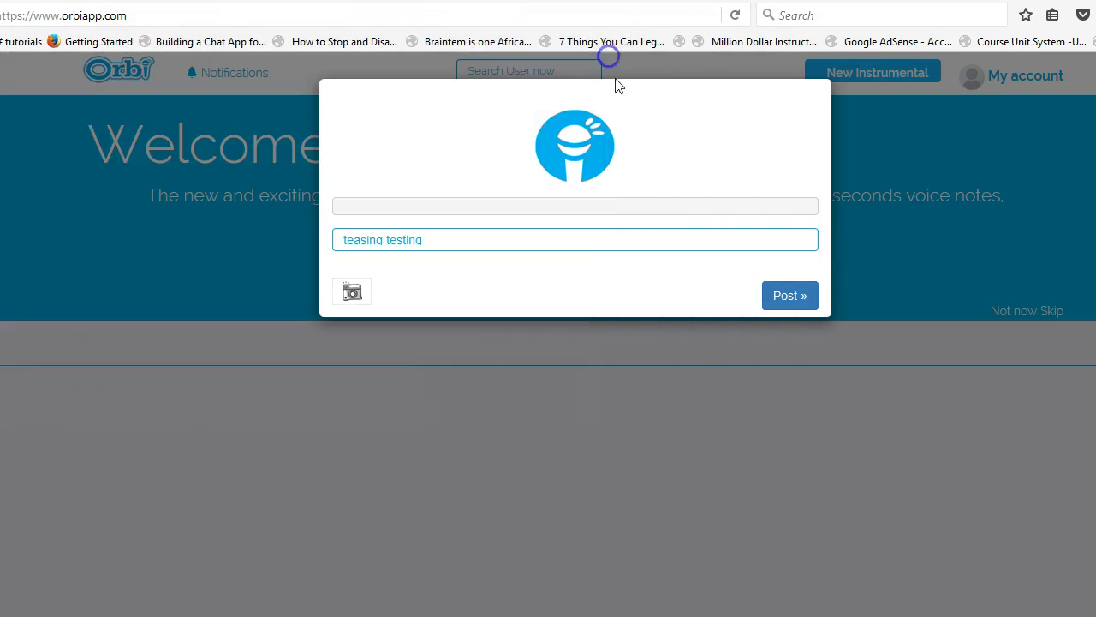
click(766, 298)
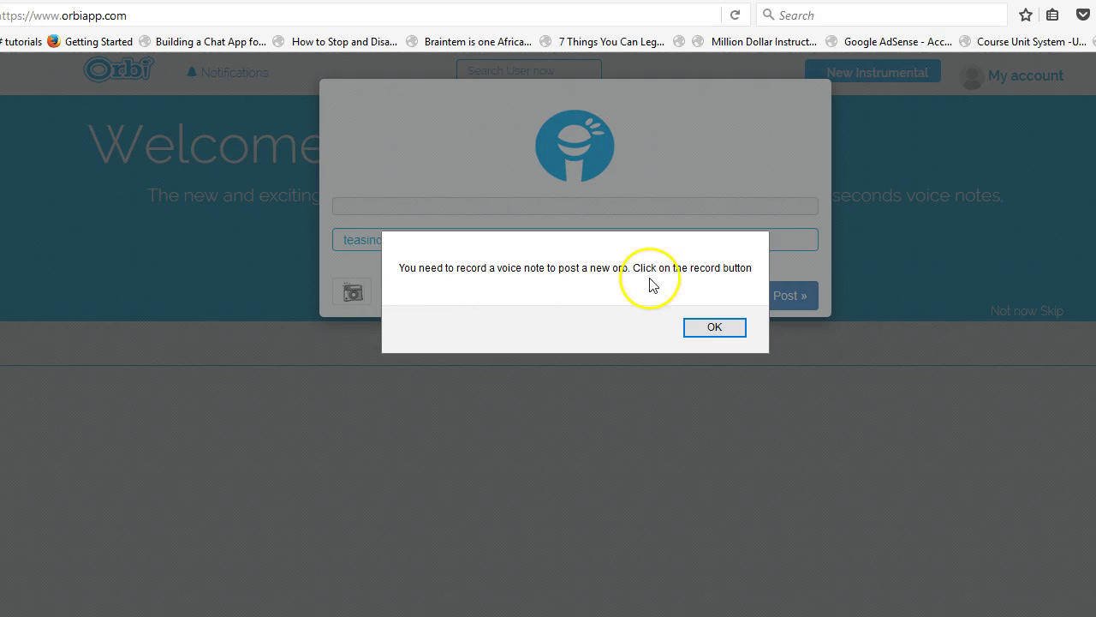
click(716, 328)
click(587, 165)
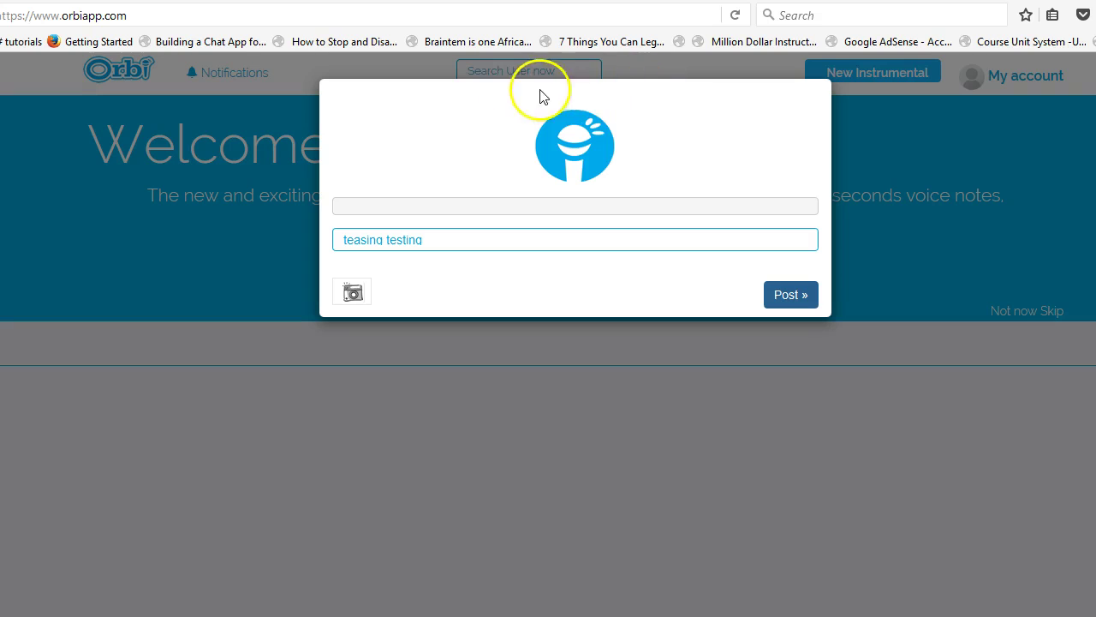
- Stop and restart the voice recording, allowing Orbi to use the High Definition Audio Device microphone
click(571, 163)
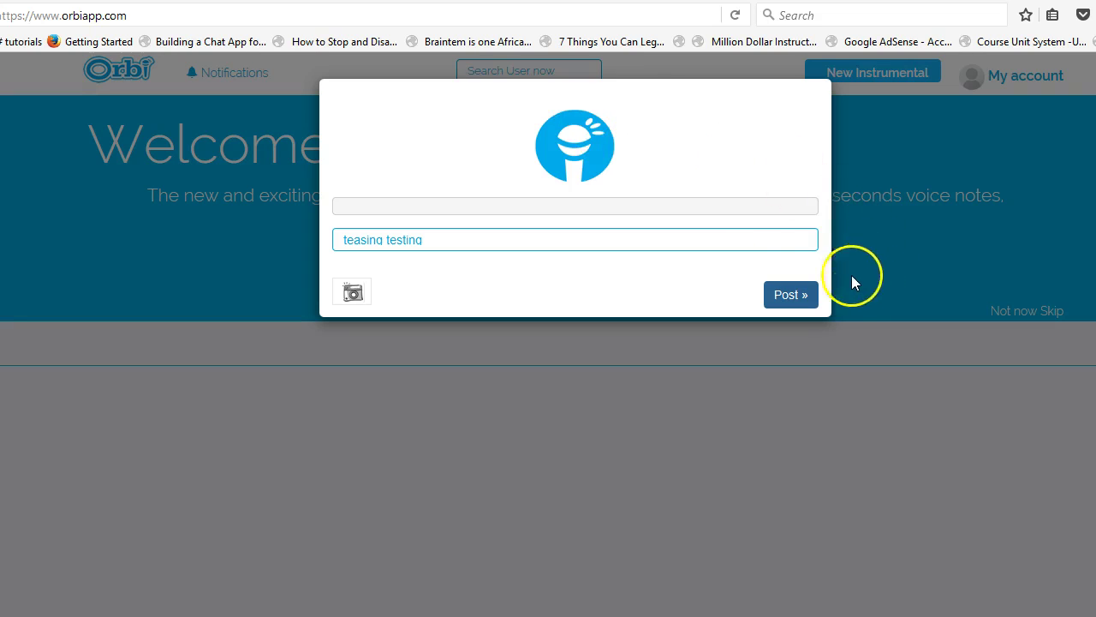
click(466, 210)
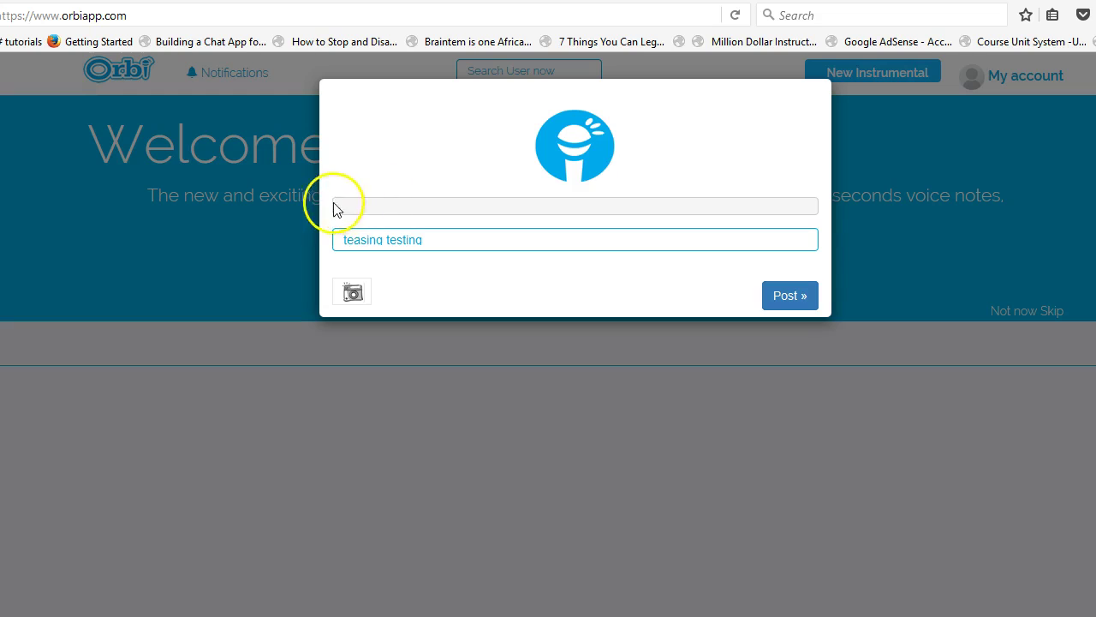
click(575, 146)
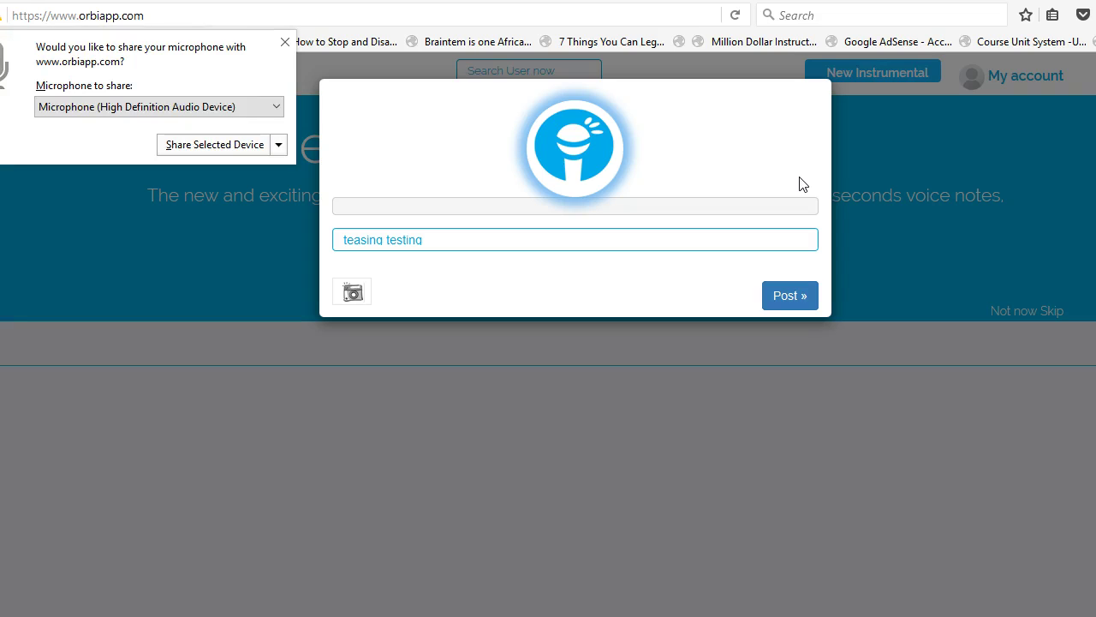
click(225, 147)
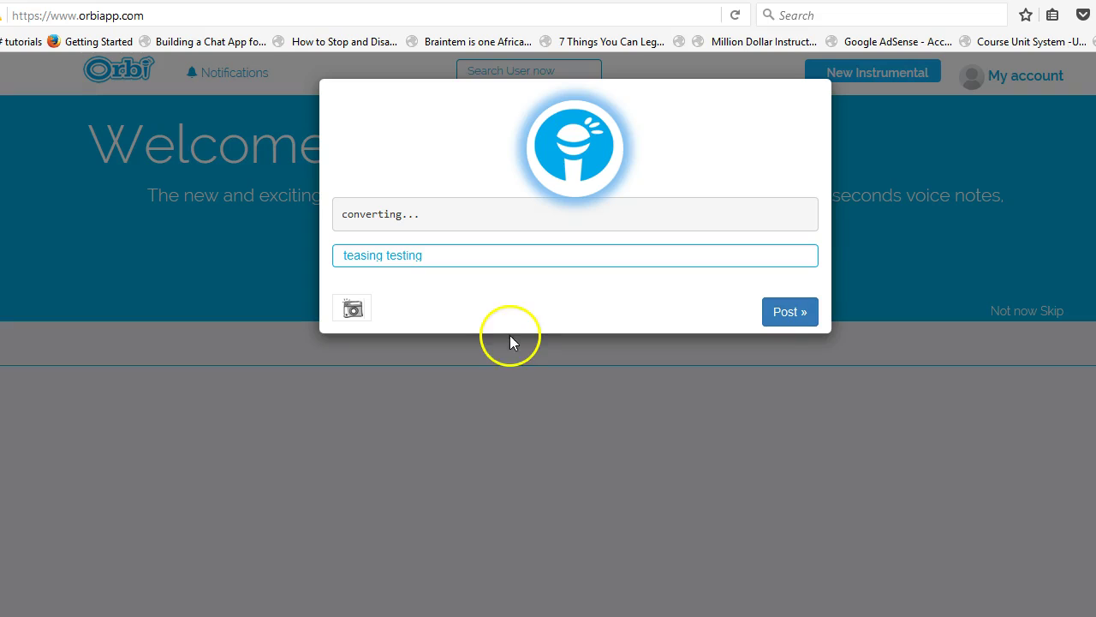
- Attach Robot_Blue.jpg from the Pictures folder as the orb's image
click(360, 312)
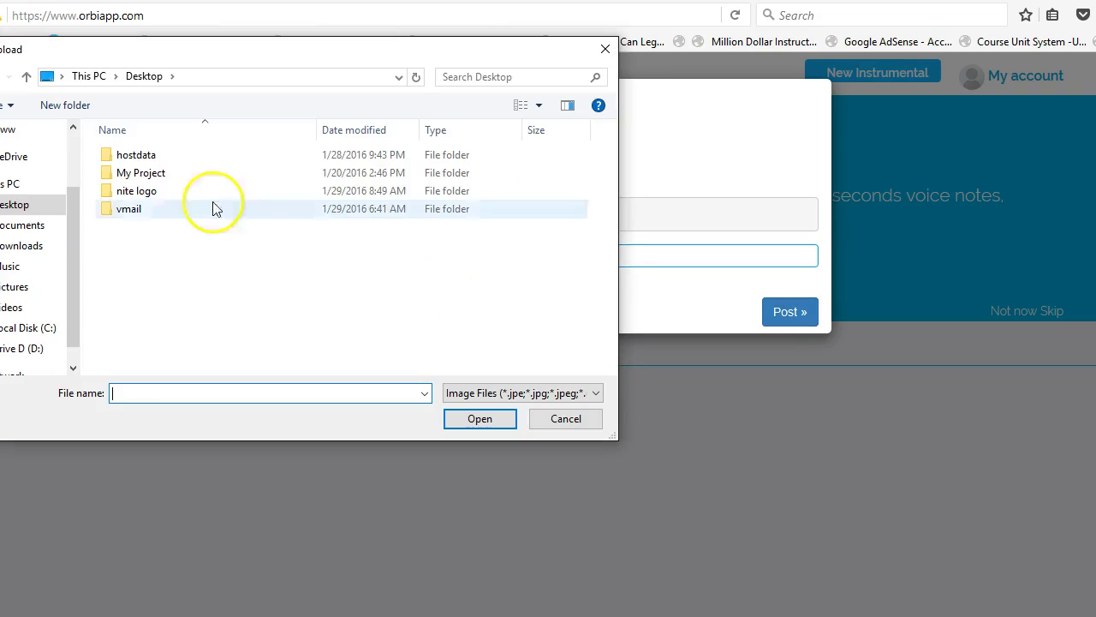
click(30, 288)
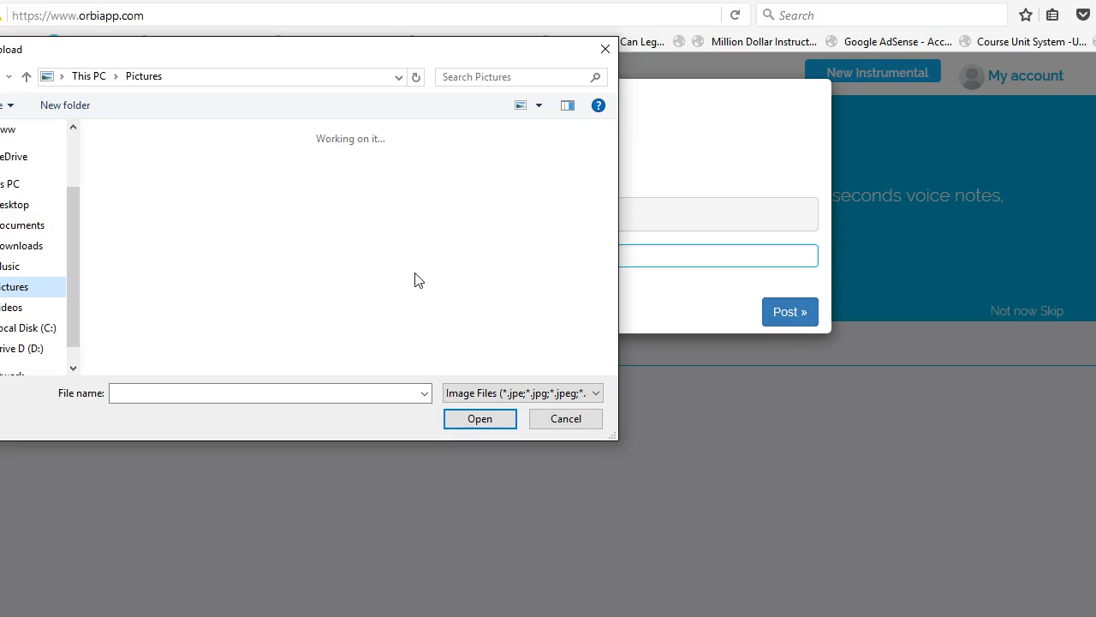
drag(405, 49, 425, 77)
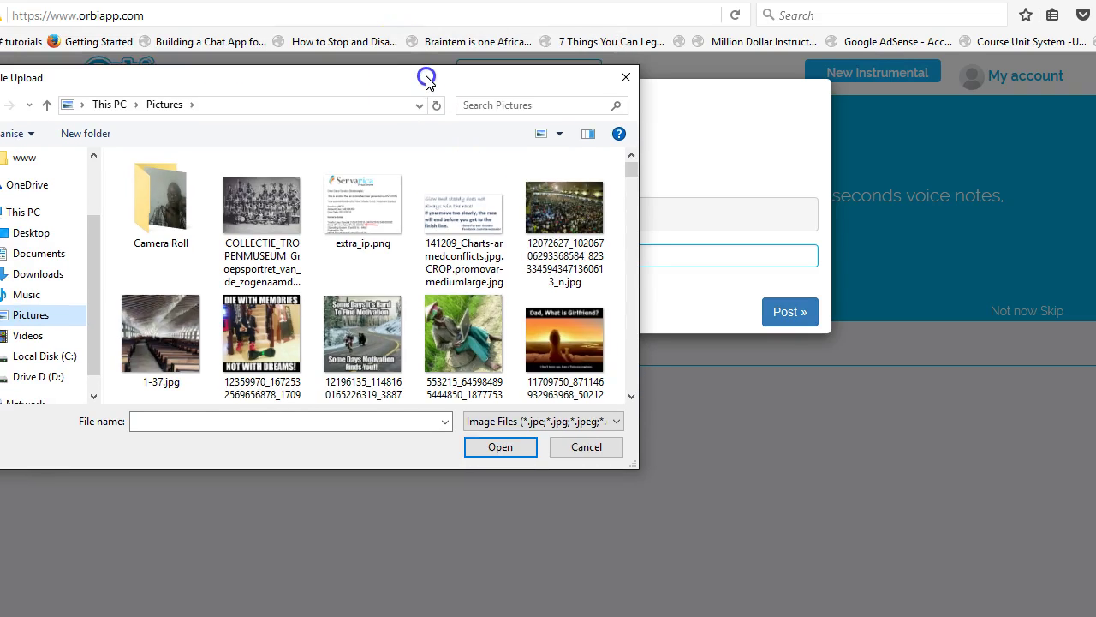
click(561, 216)
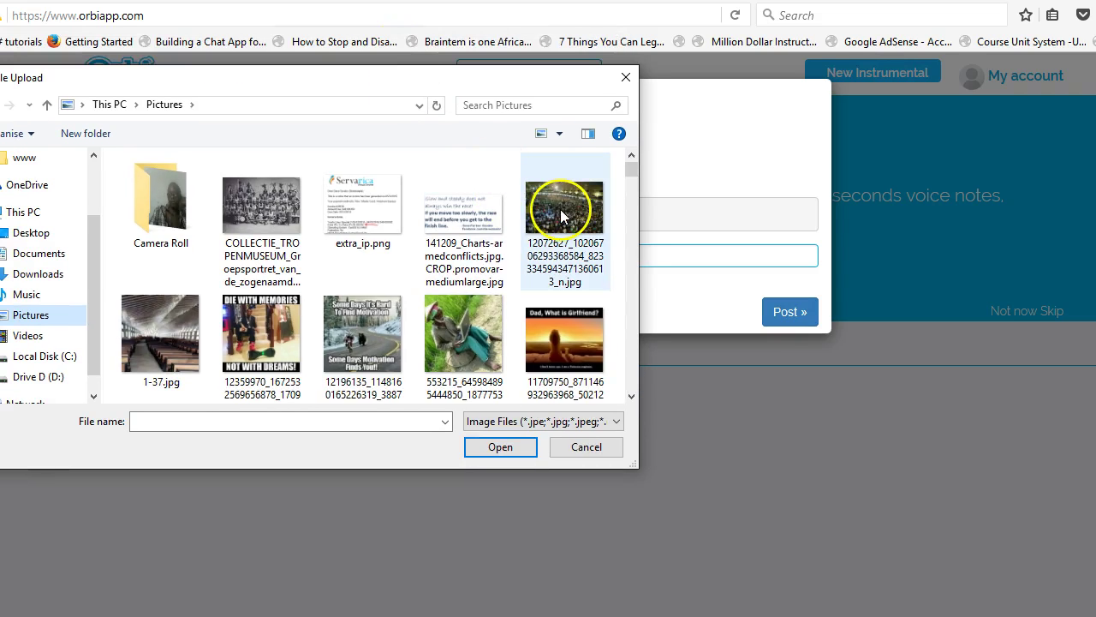
click(344, 322)
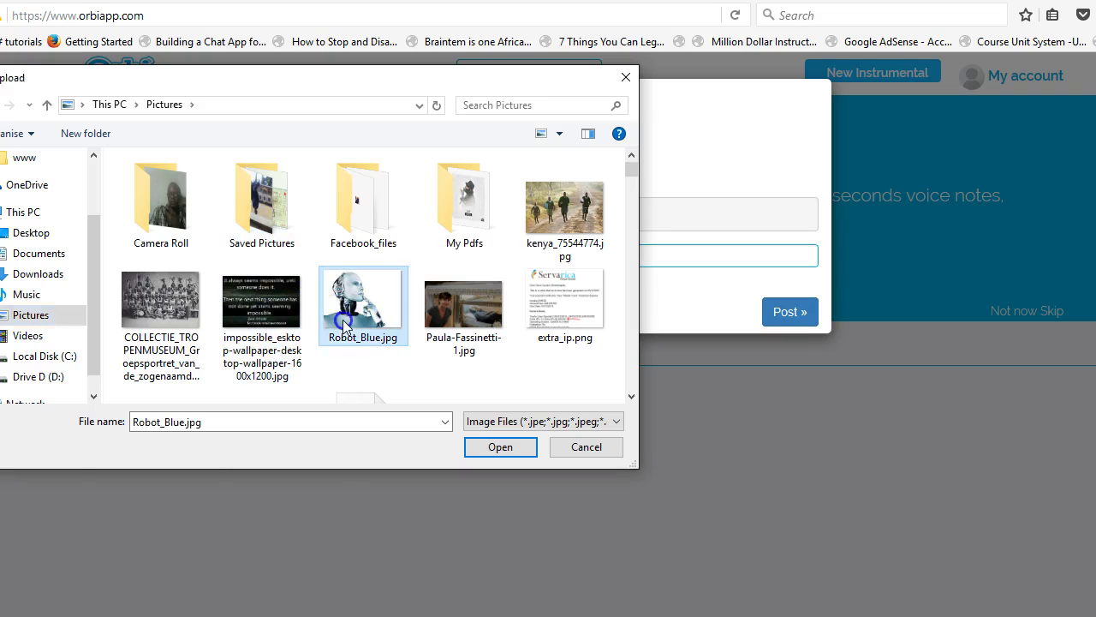
double_click(343, 322)
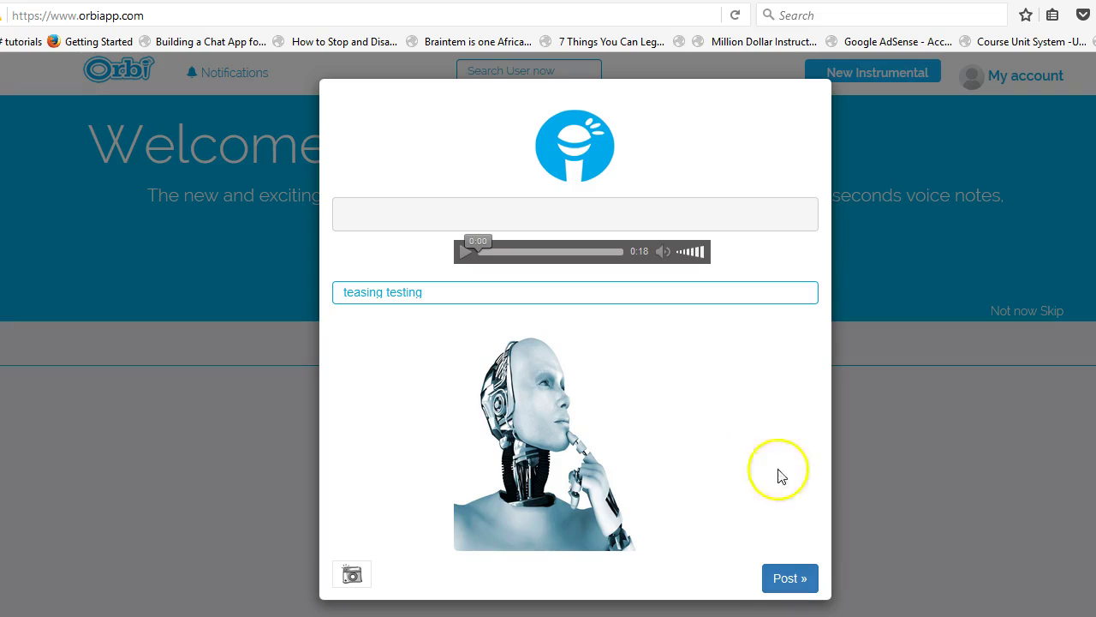
click(784, 580)
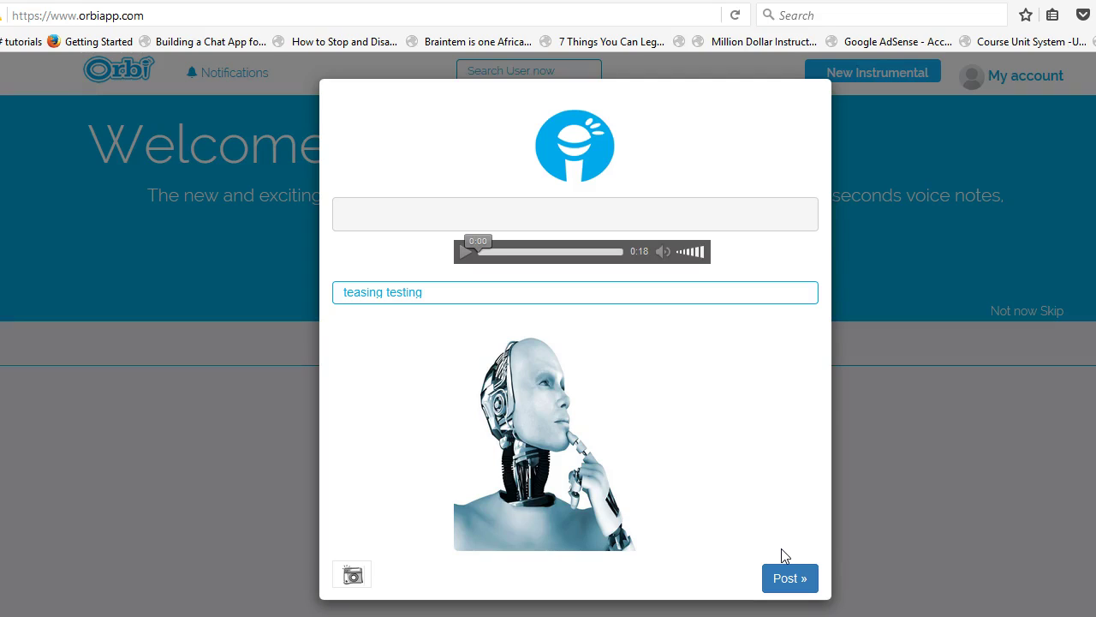
click(767, 574)
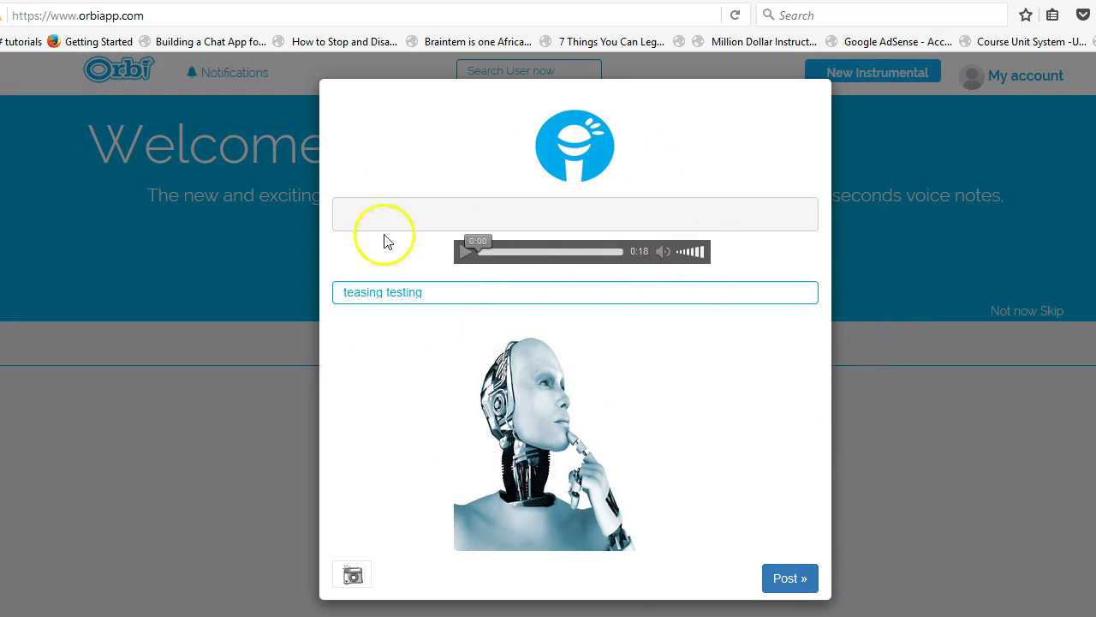
click(788, 293)
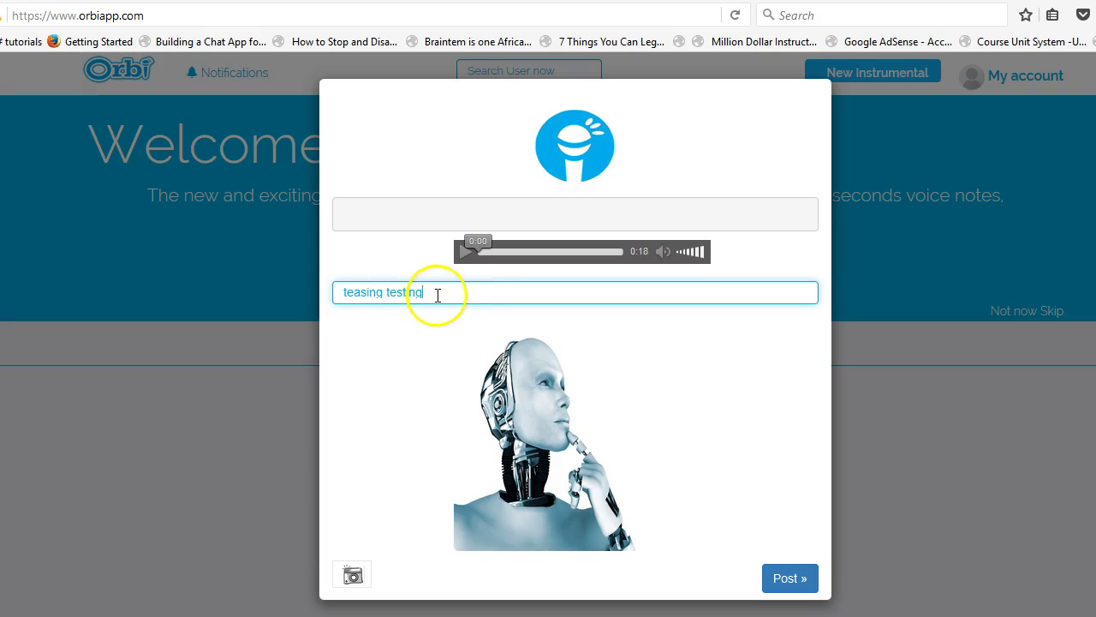
click(418, 337)
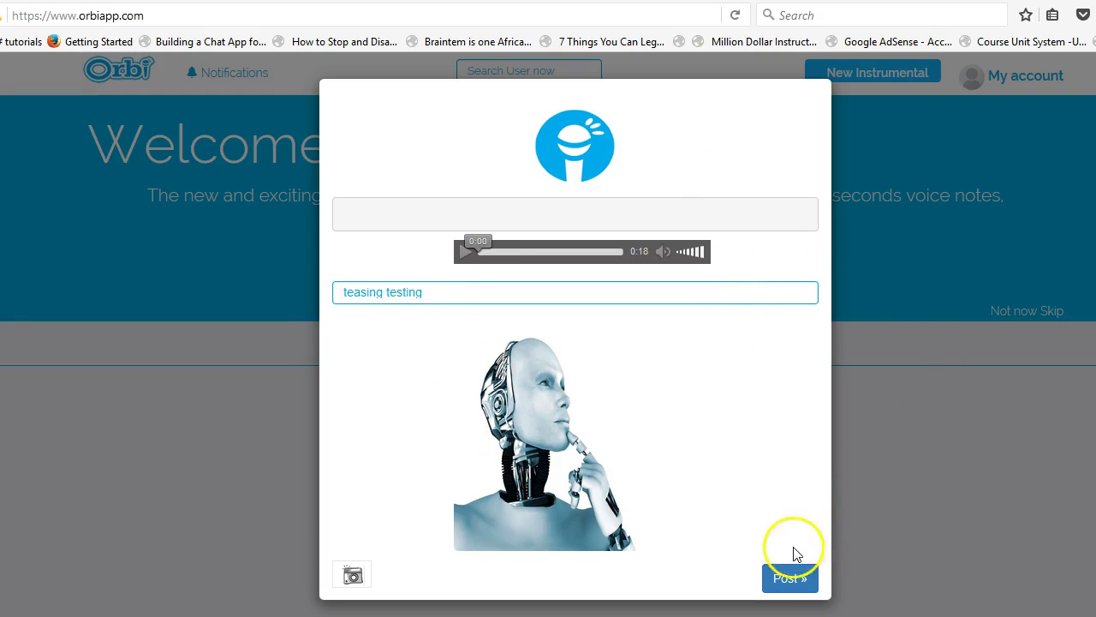
click(788, 579)
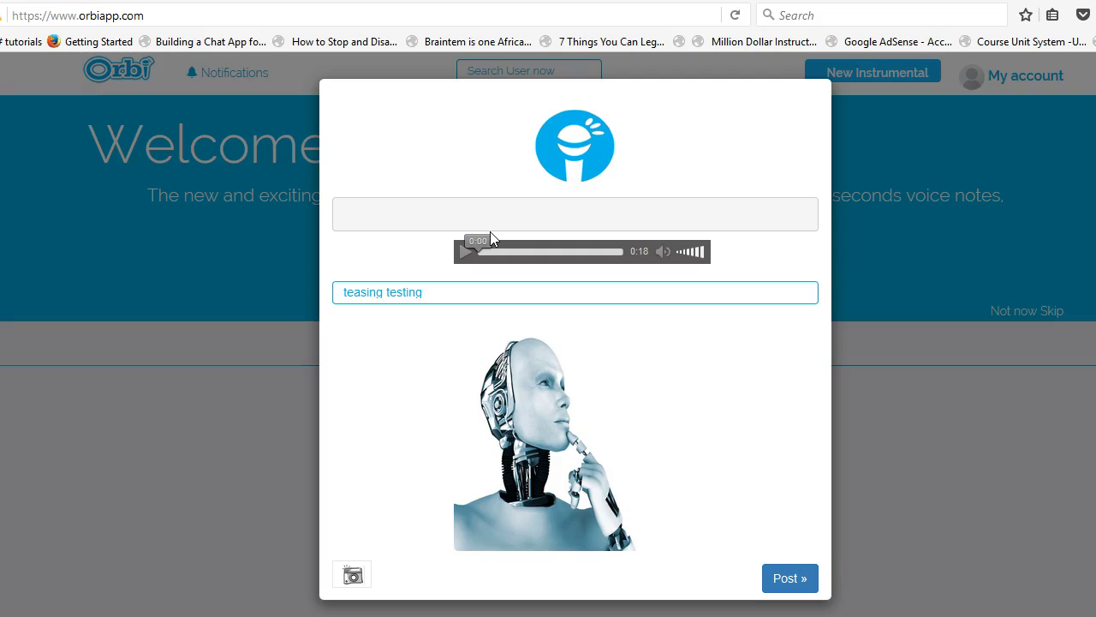
mouse_move(489, 237)
mouse_down()
mouse_move(568, 233)
mouse_move(611, 265)
mouse_move(622, 367)
mouse_up()
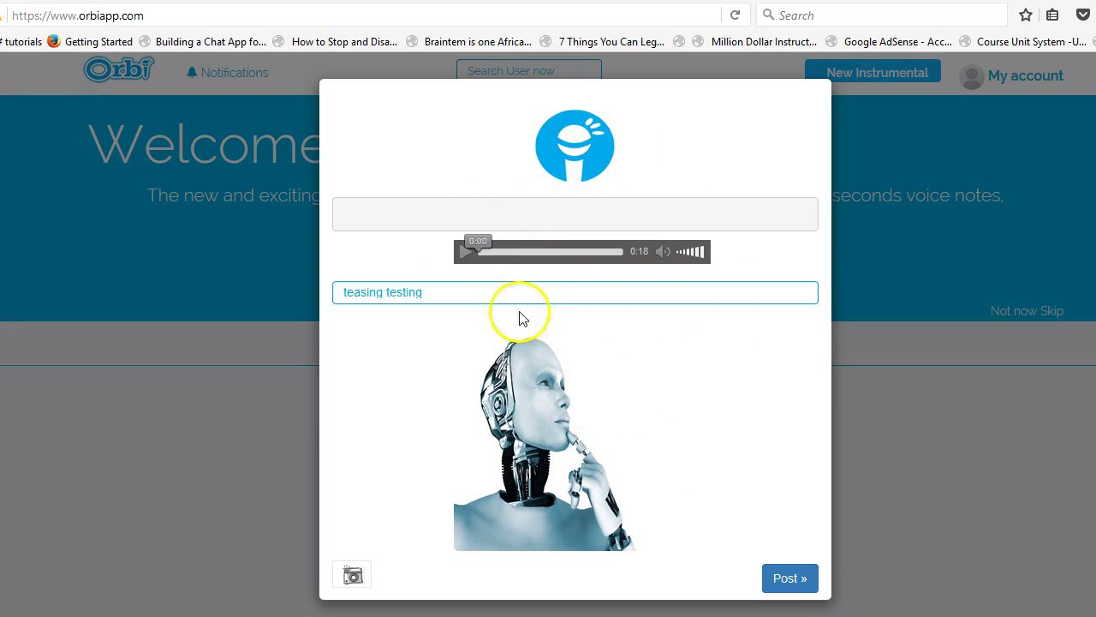
- Close the orb dialog, skip the who-to-follow suggestions, and return to the Welcome to Orbi page
click(898, 423)
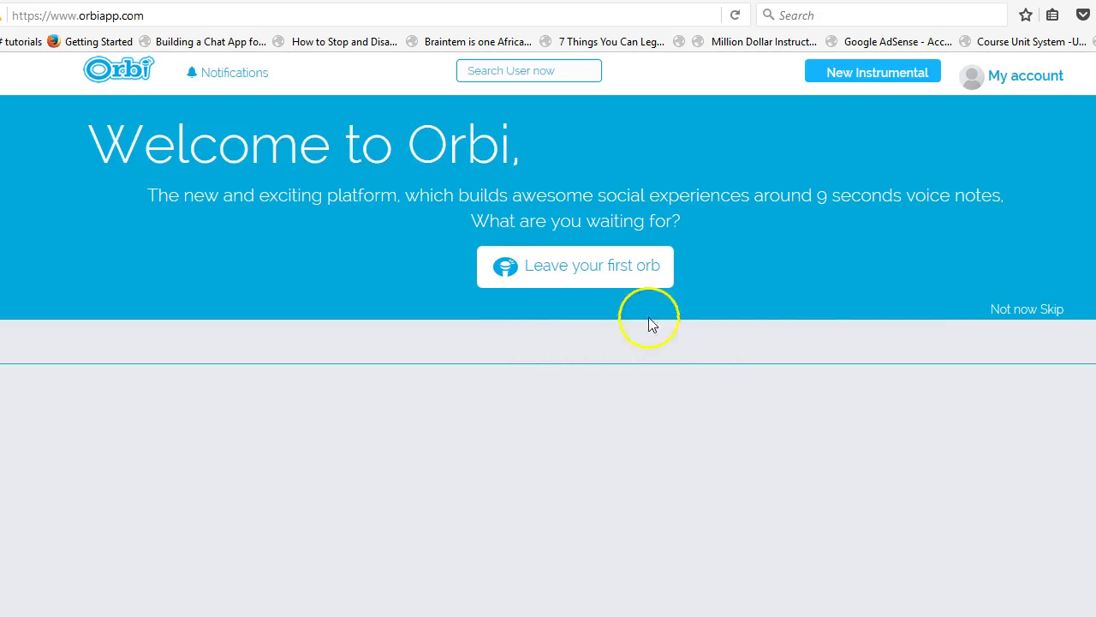
click(1051, 311)
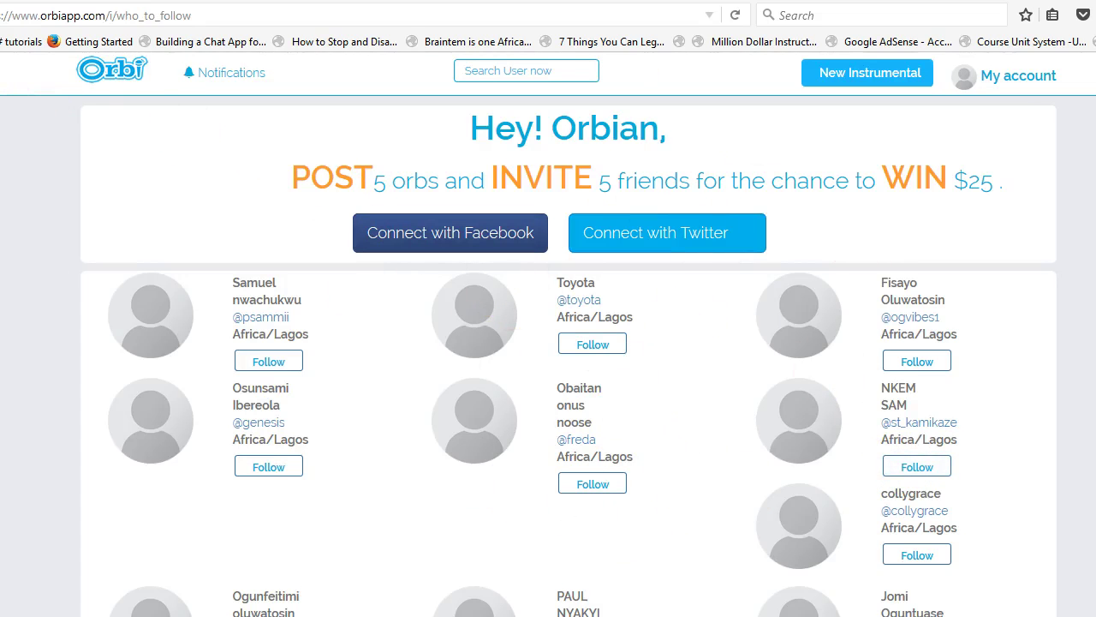
click(110, 68)
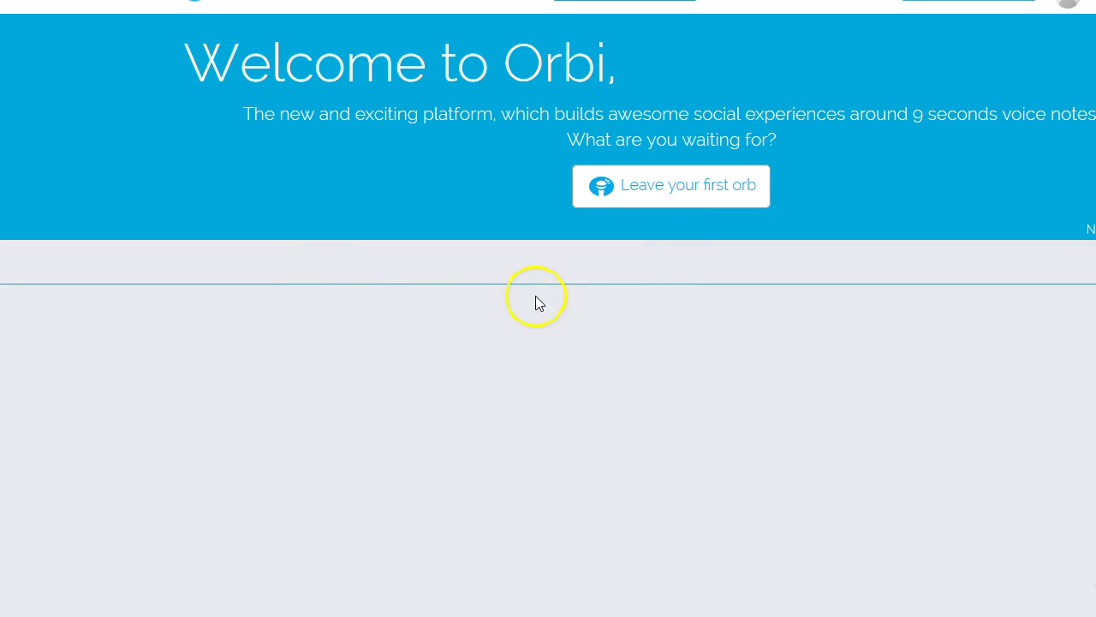
key(ctrl+a)
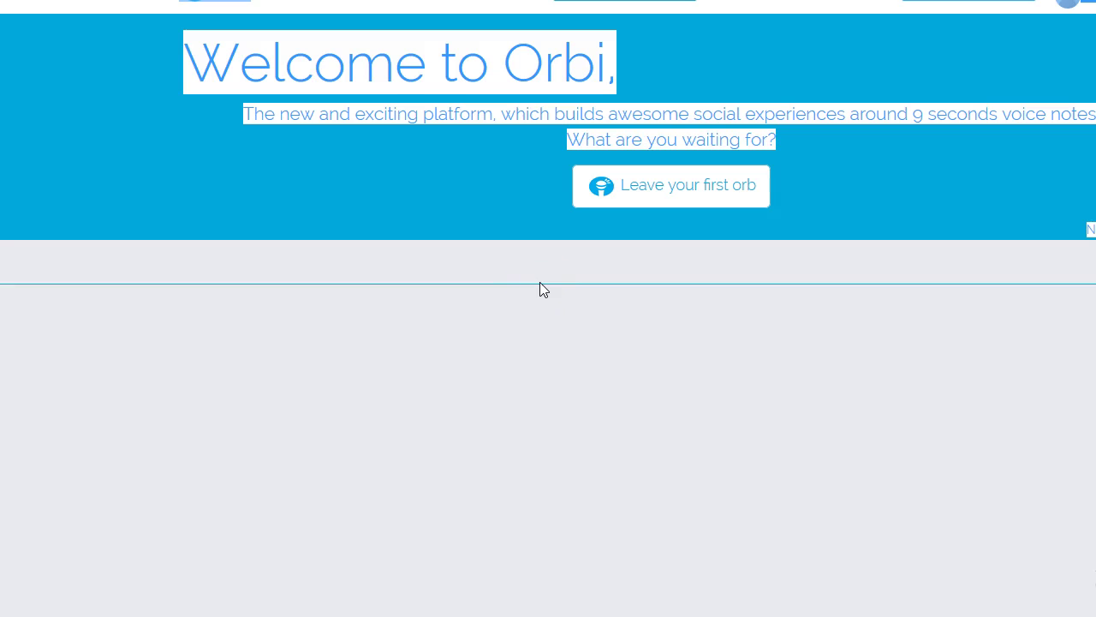
click(476, 287)
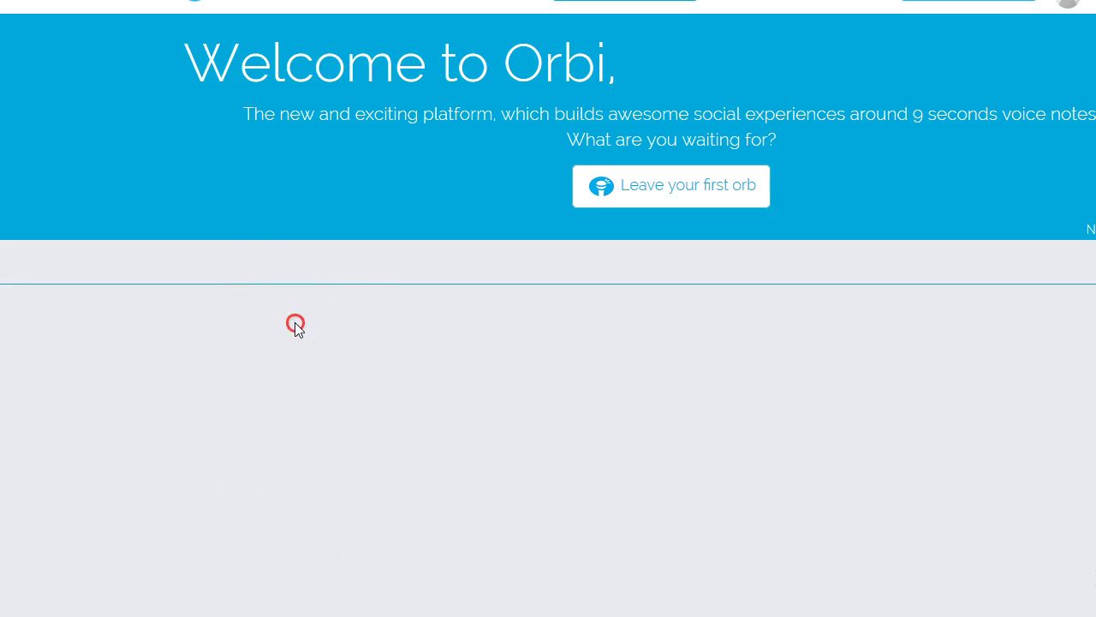
right_click(282, 244)
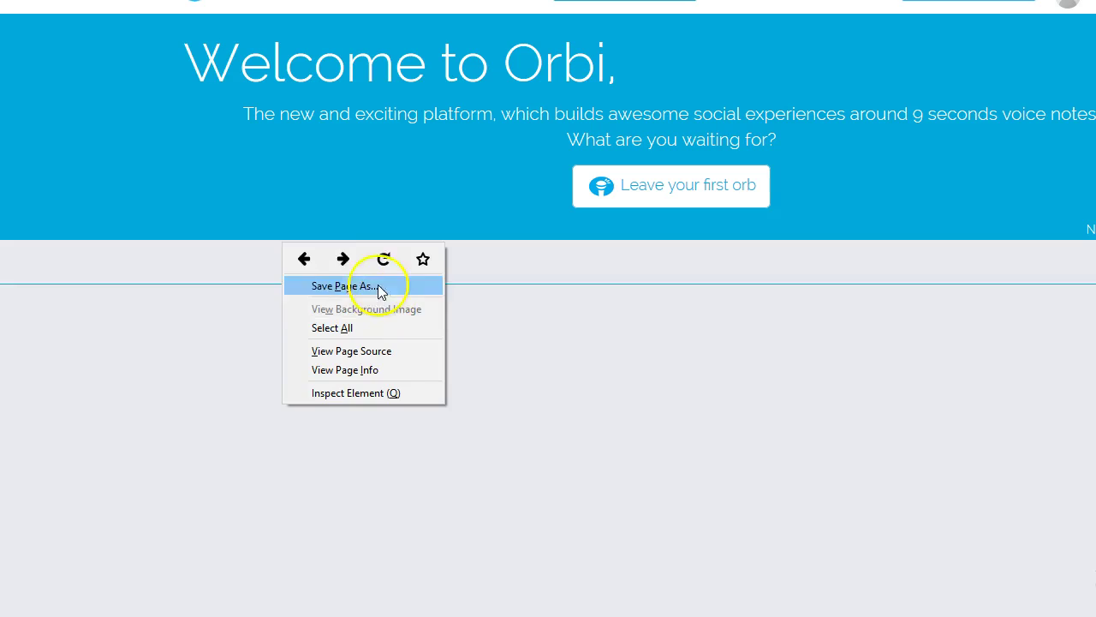
click(384, 259)
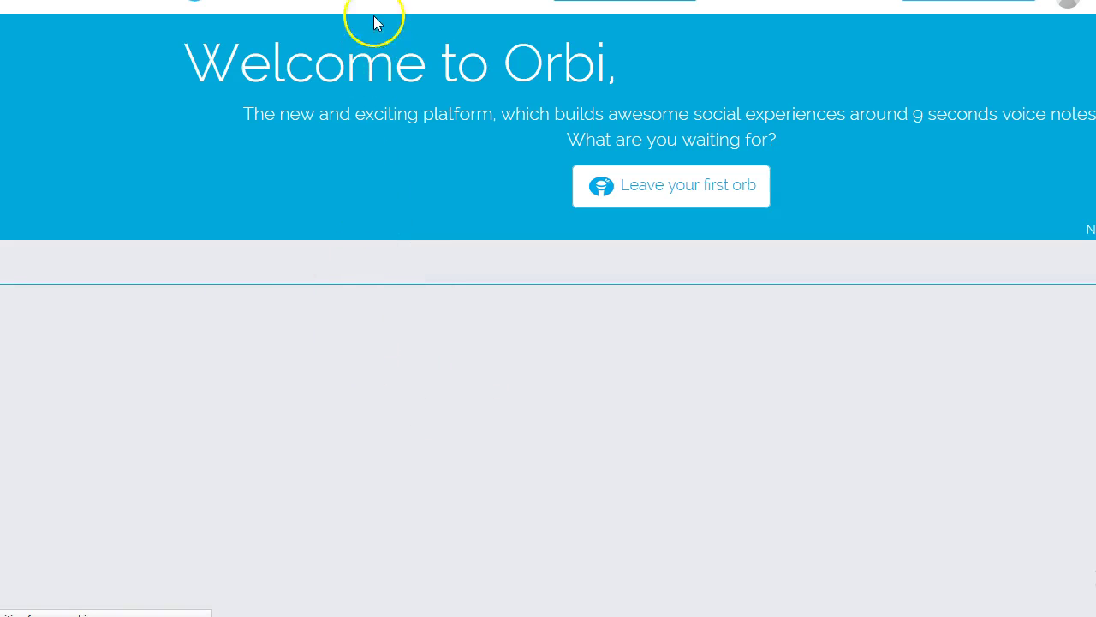